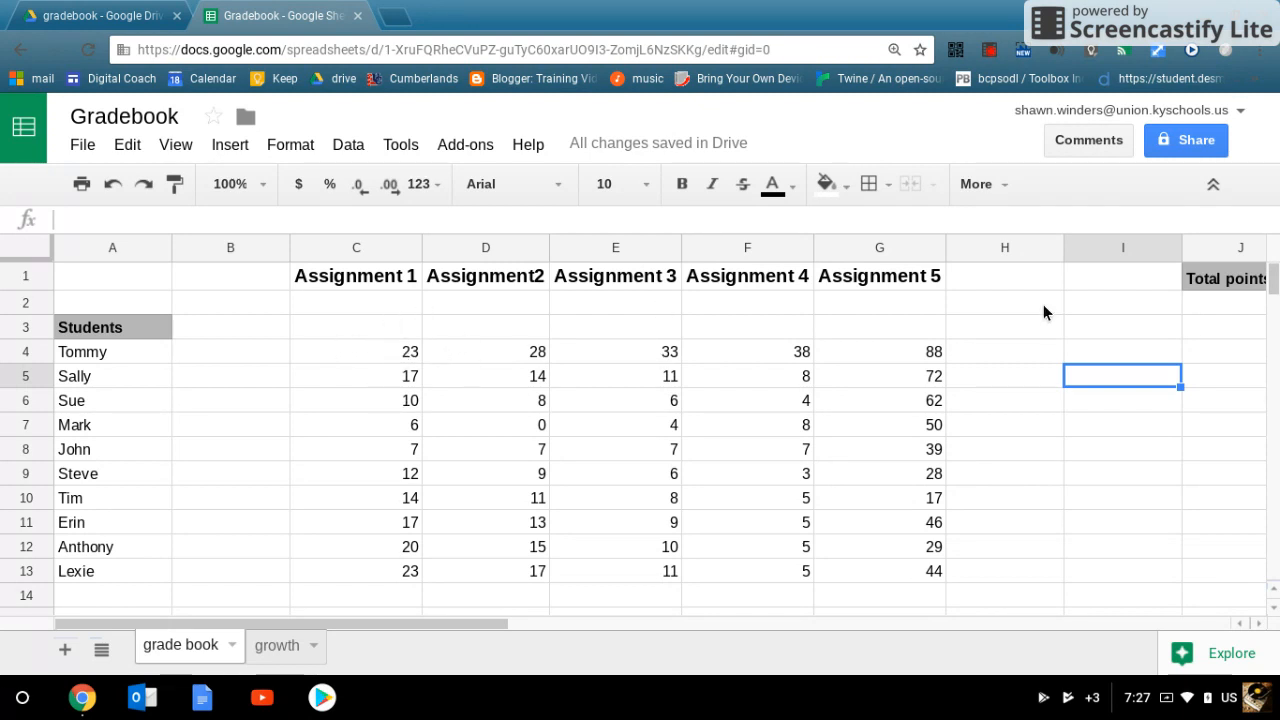
# Step: Paste the assignments' possible points 25, 30, 35, 40 and 100 into C2:G2
pyautogui.click(334, 300)
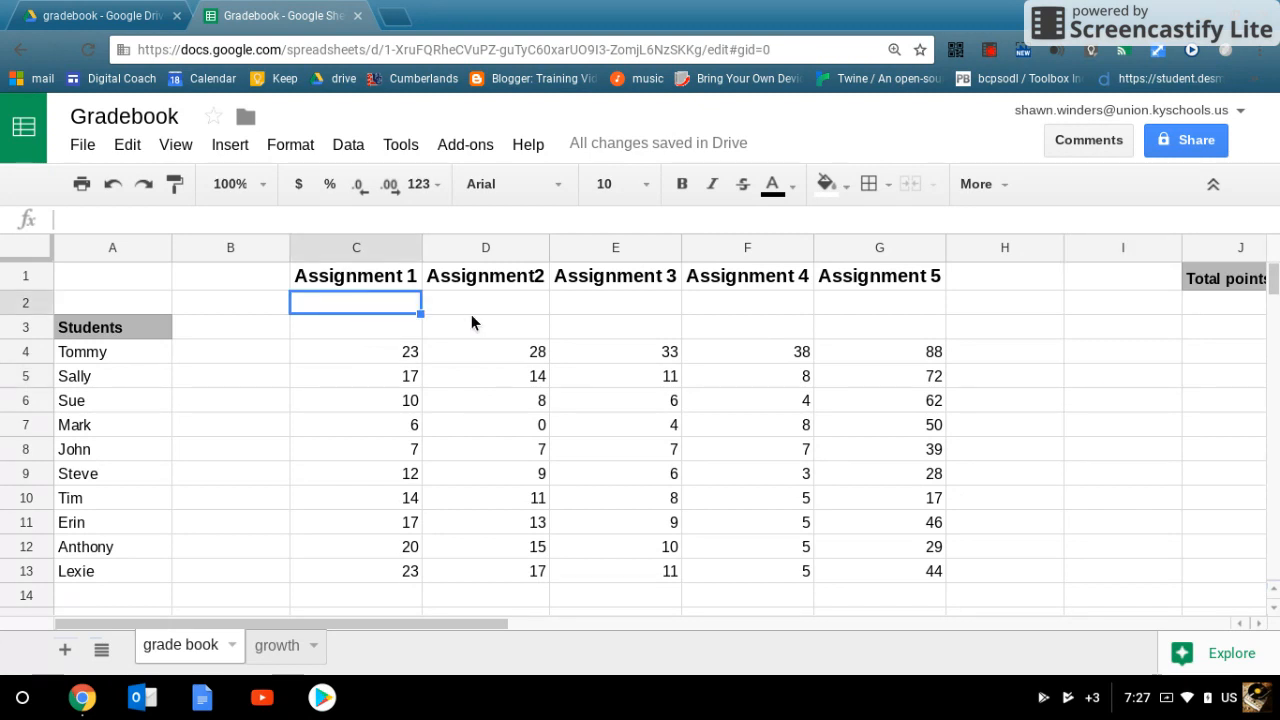
pyautogui.hotkey('ctrl', 'v')
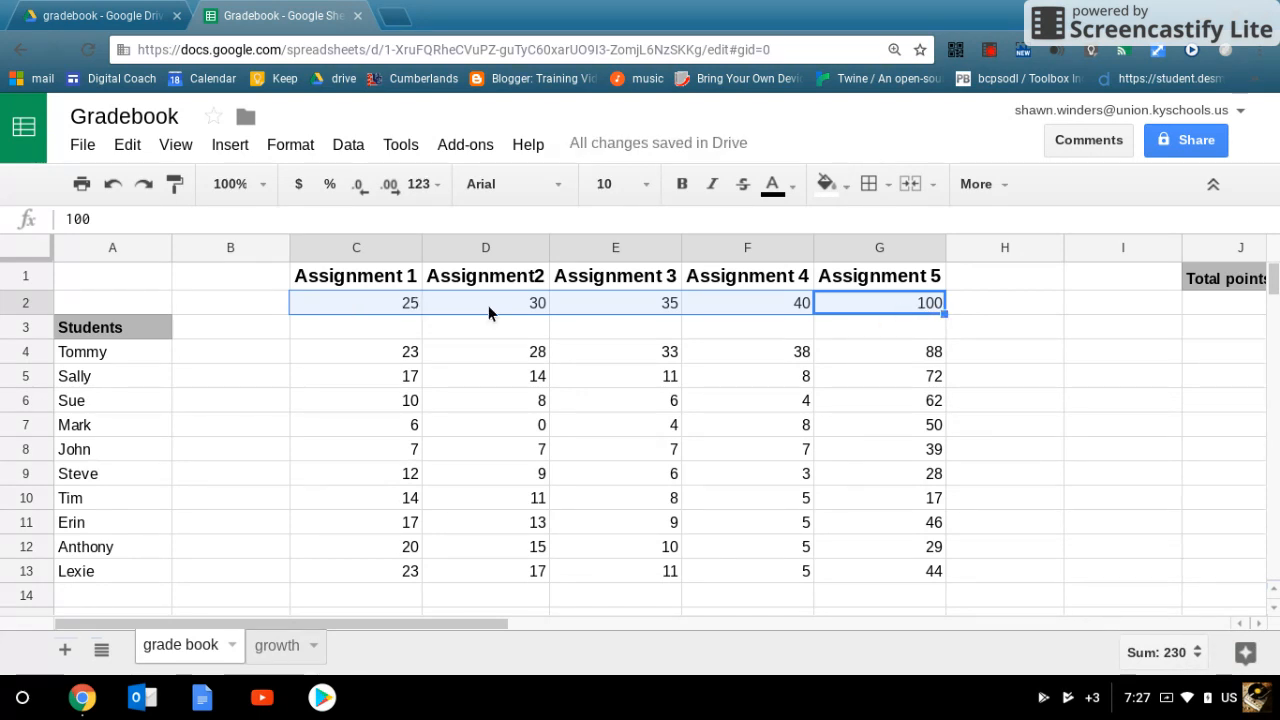
# Step: Enter the formula =sum(C2:I2) in J2 under Total points to add up the assignments' possible points
pyautogui.click(1203, 305)
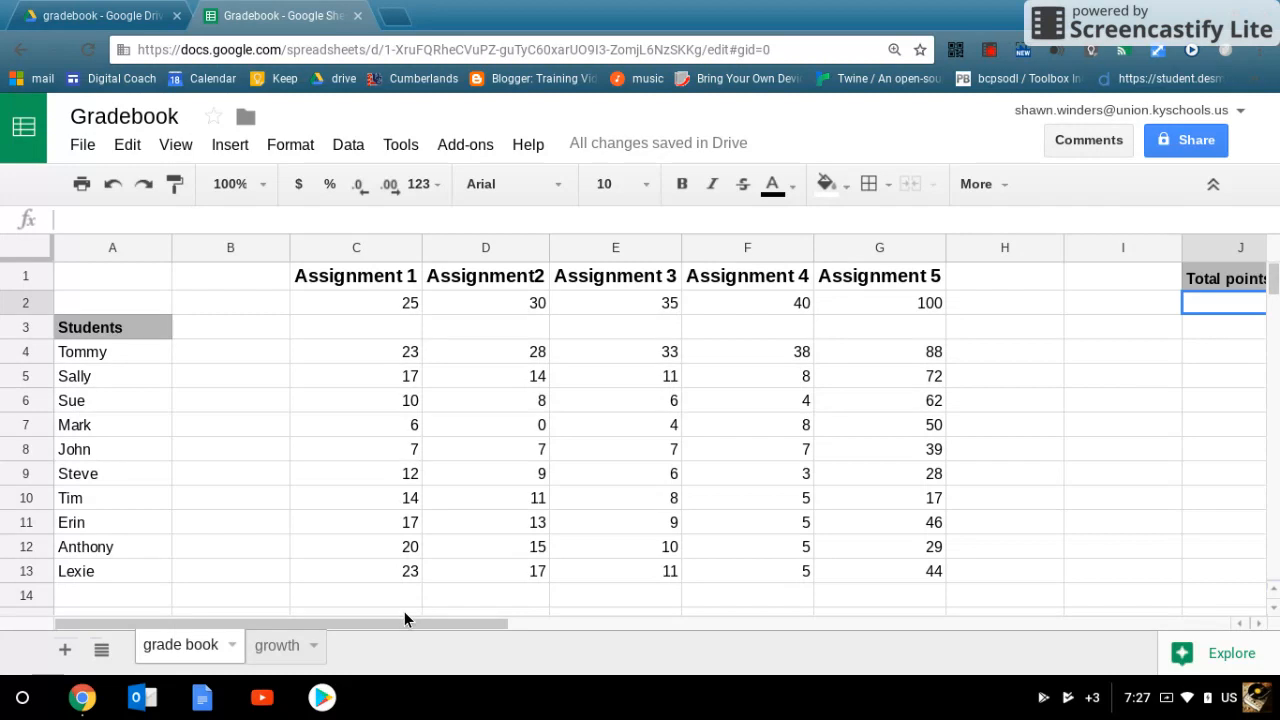
pyautogui.moveTo(399, 622); pyautogui.dragTo(445, 624)
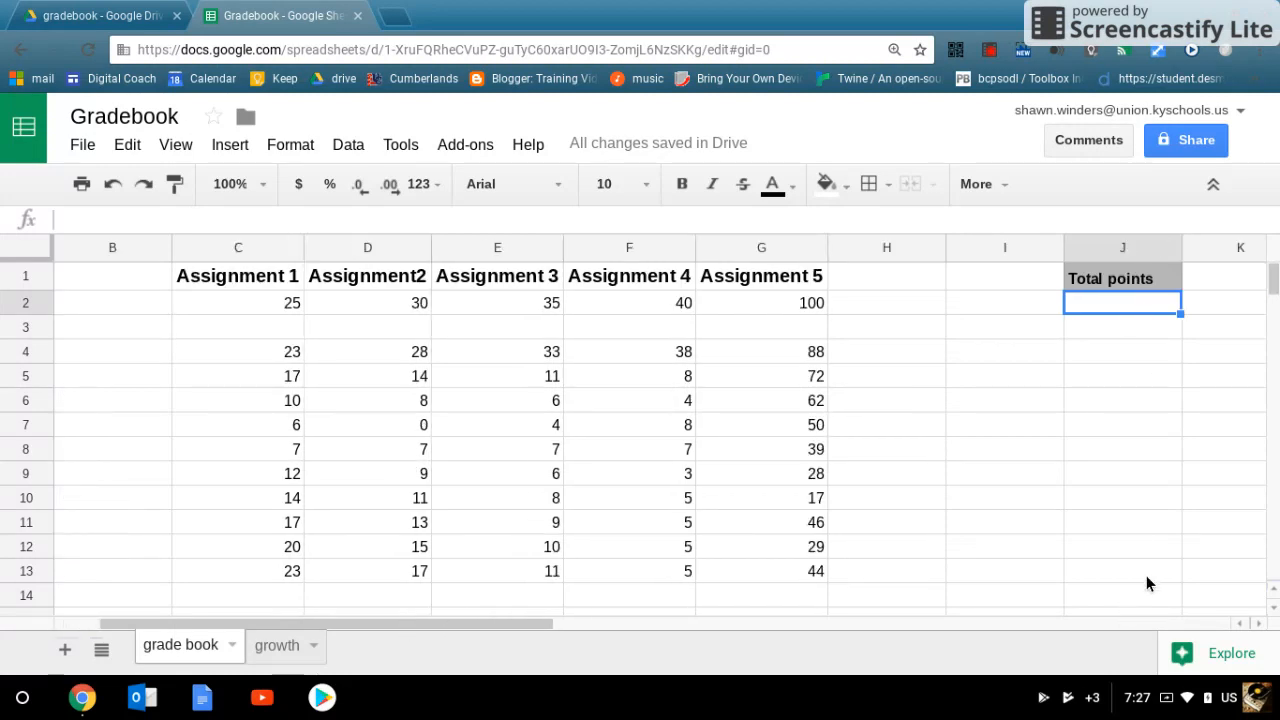
pyautogui.rightClick(899, 251)
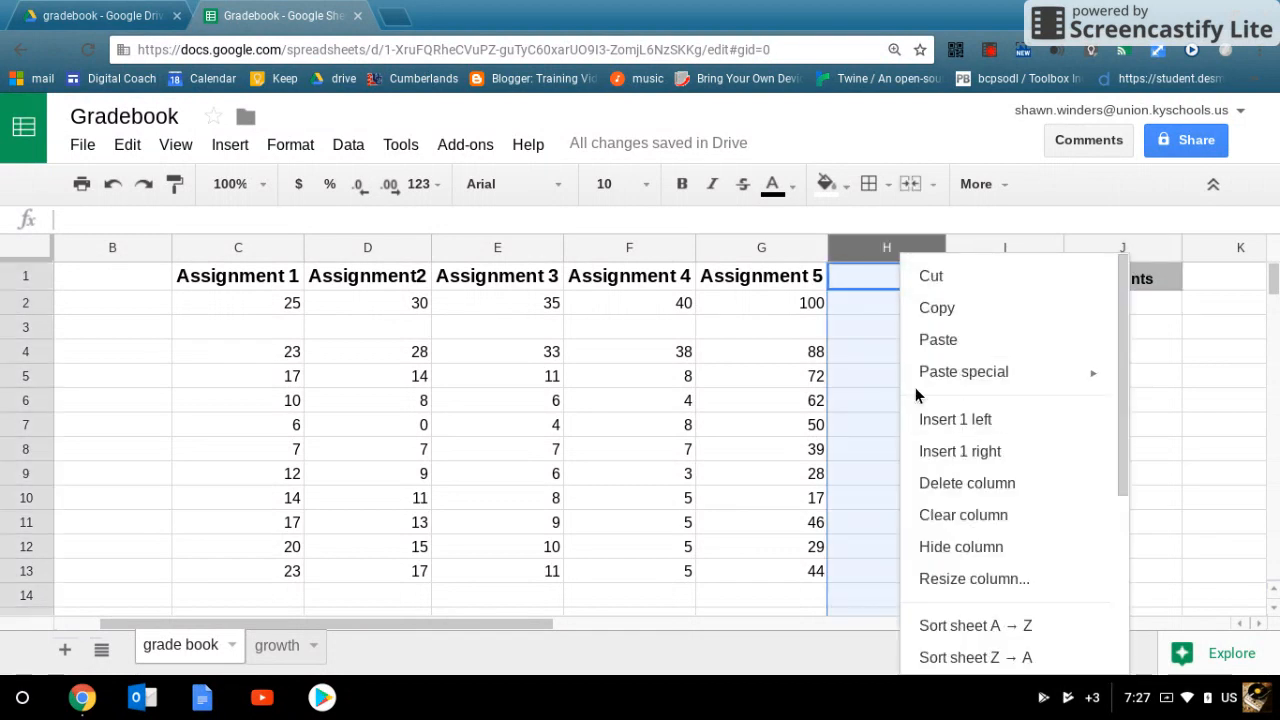
pyautogui.click(1210, 451)
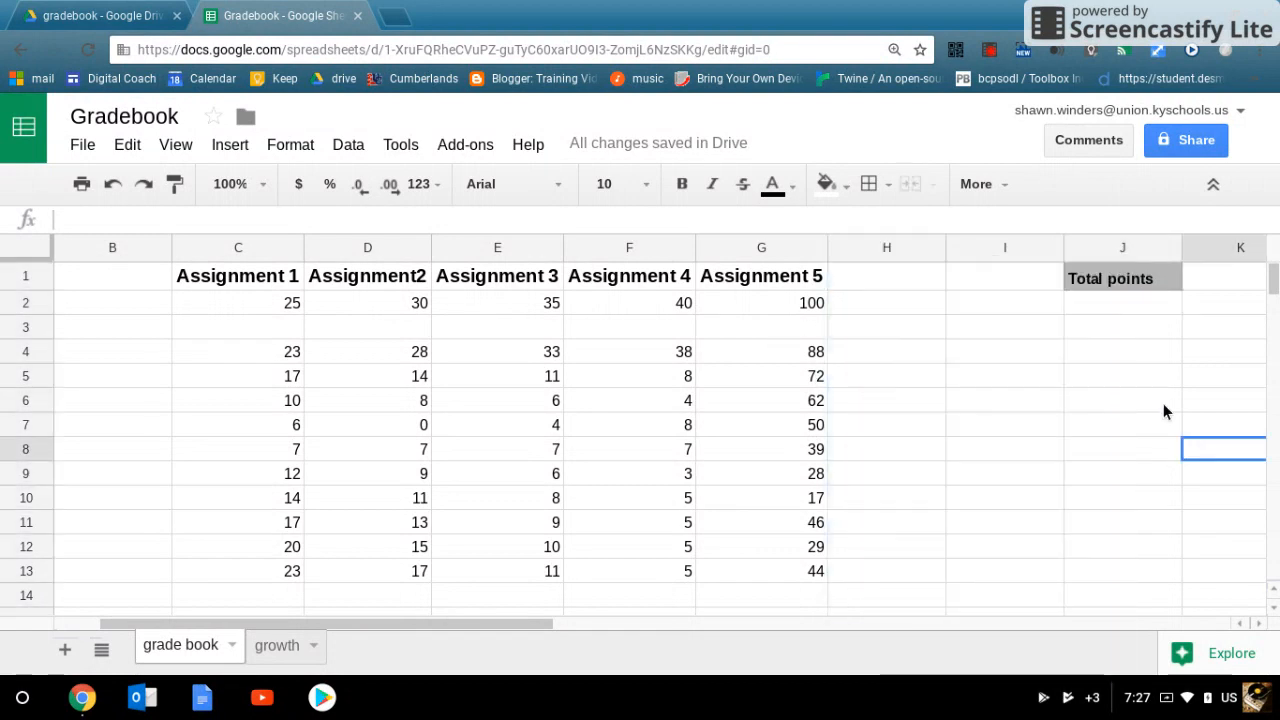
pyautogui.click(1096, 306)
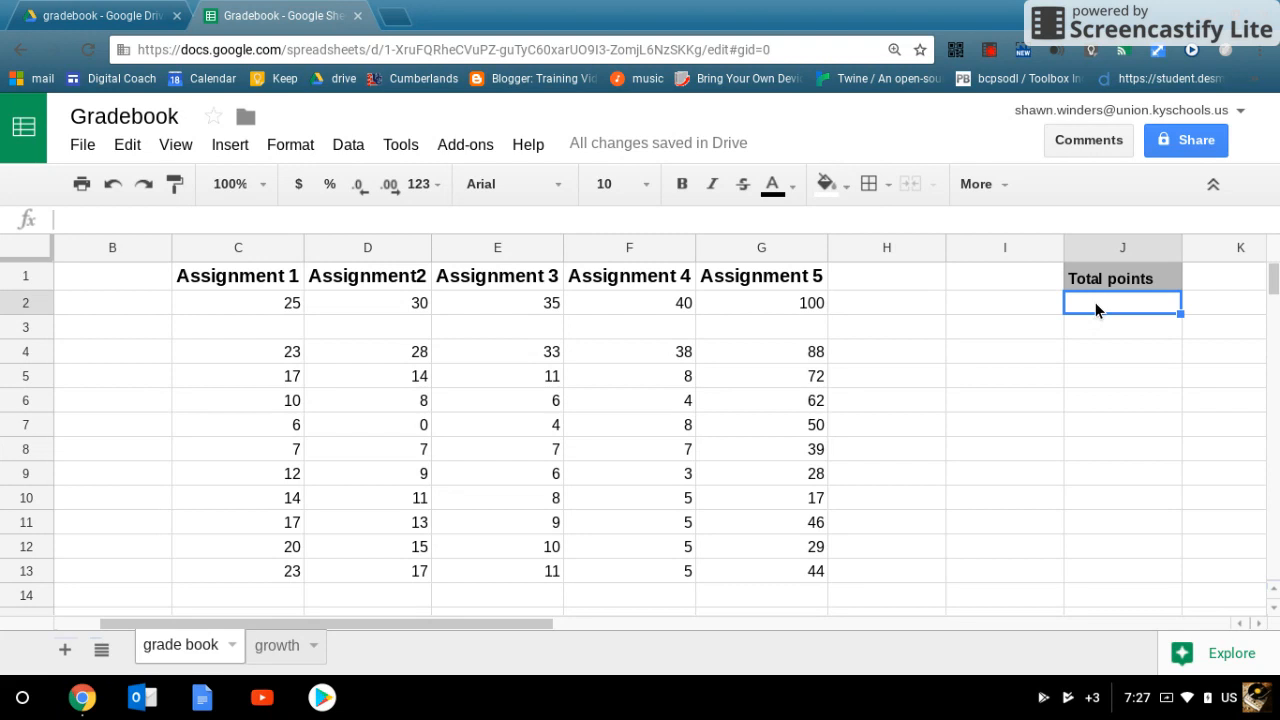
pyautogui.write('=')
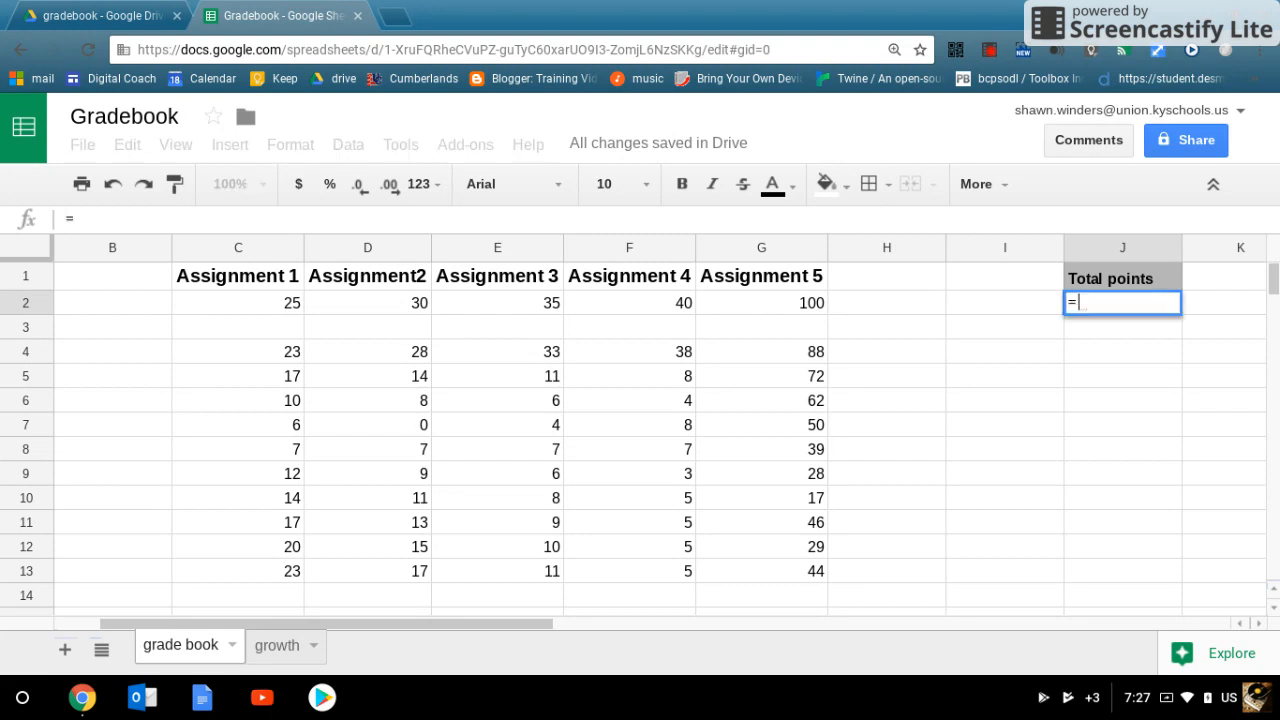
pyautogui.write('s')
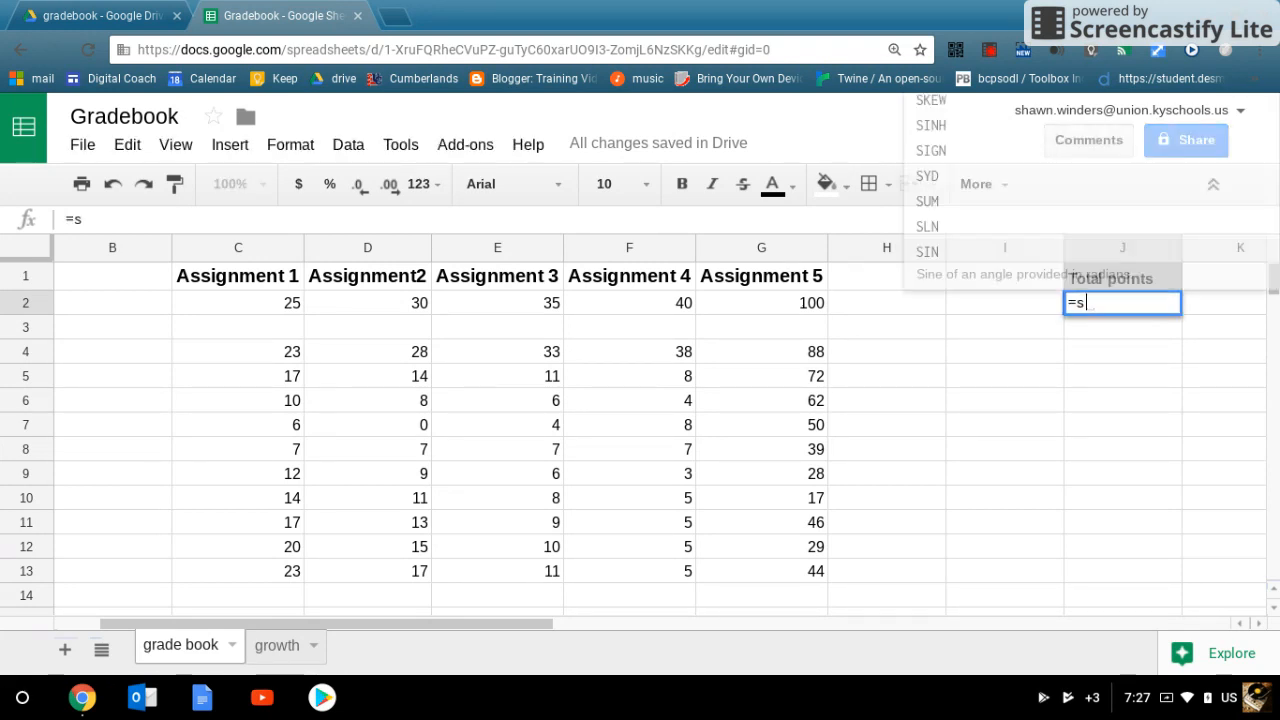
pyautogui.write('um(')
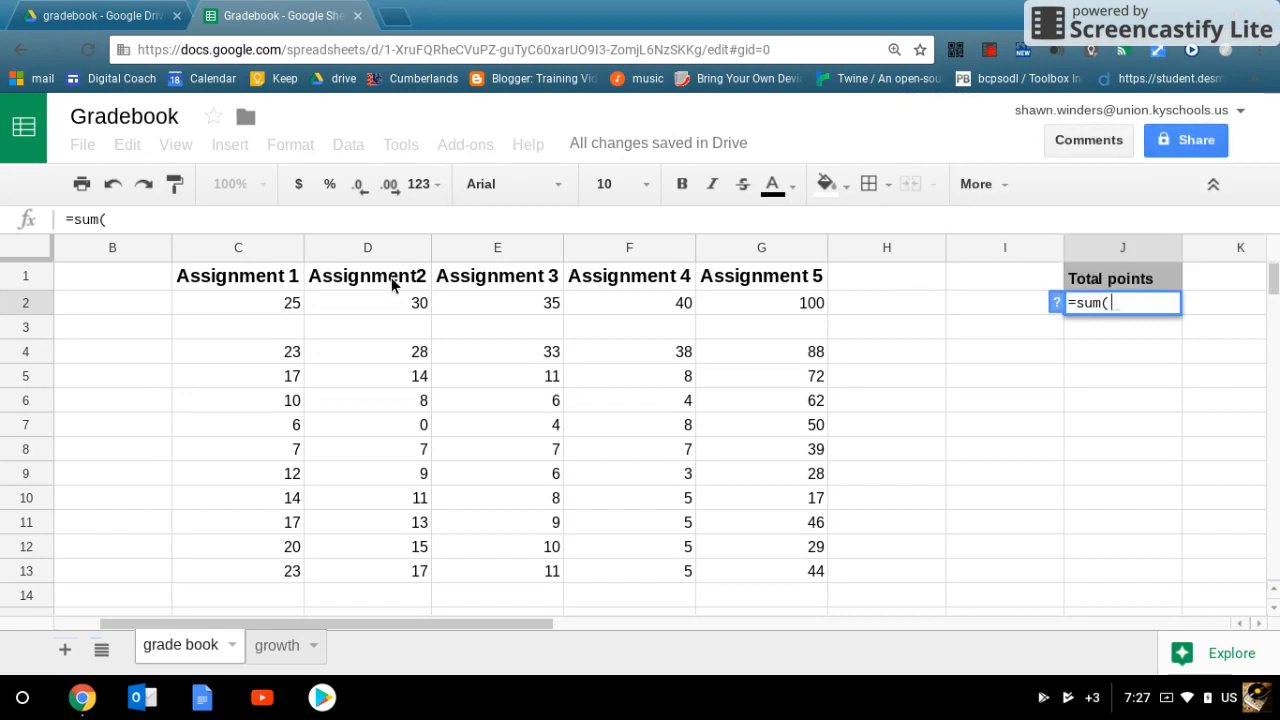
pyautogui.moveTo(240, 296); pyautogui.dragTo(999, 304)
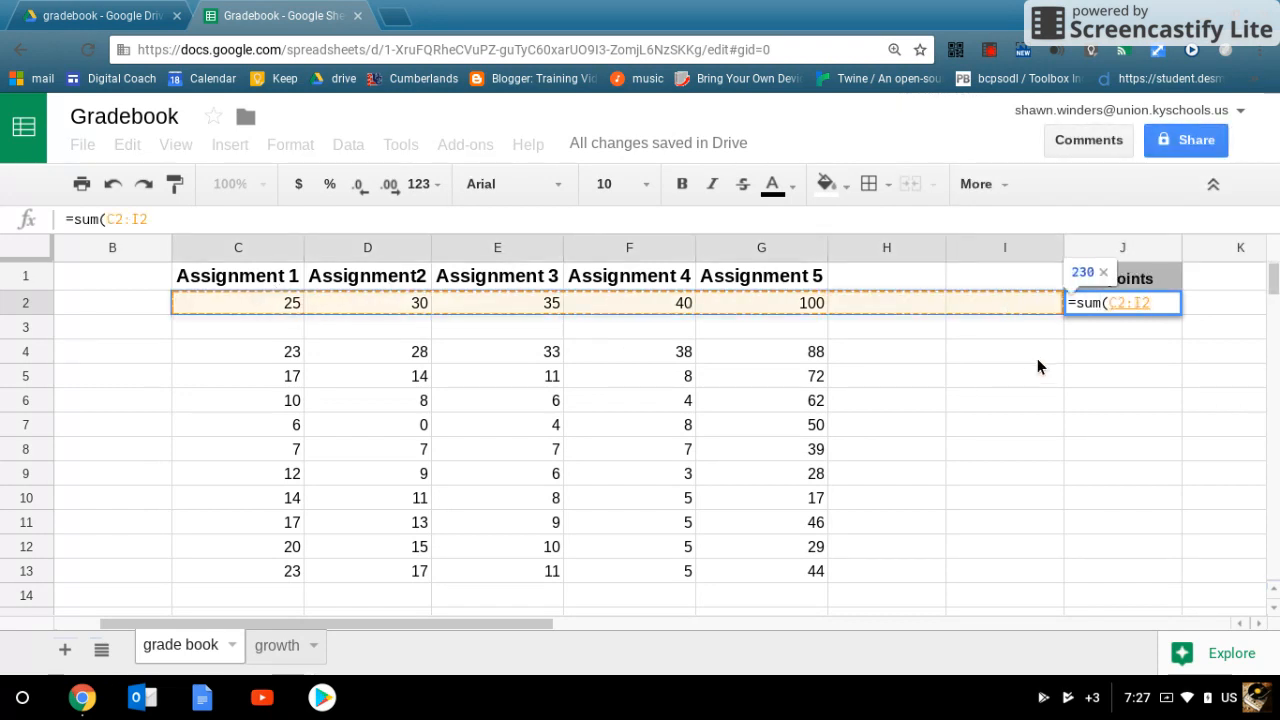
pyautogui.write(')')
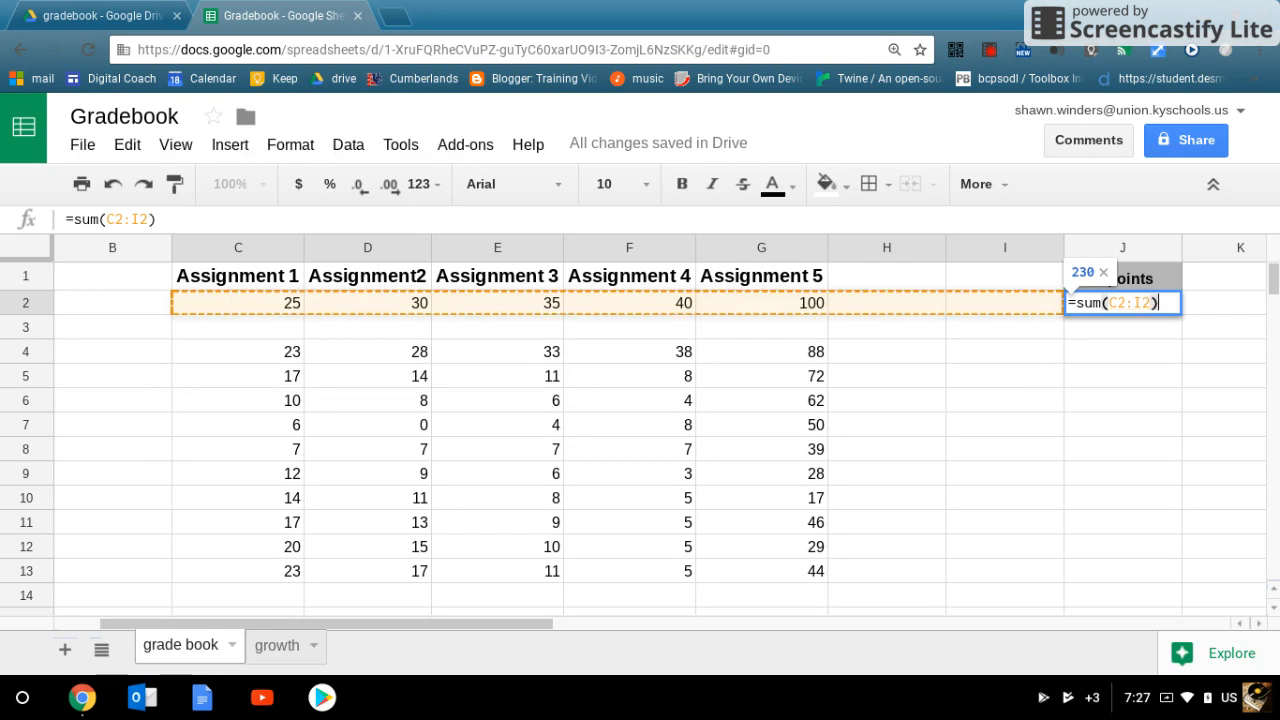
pyautogui.press('Return')
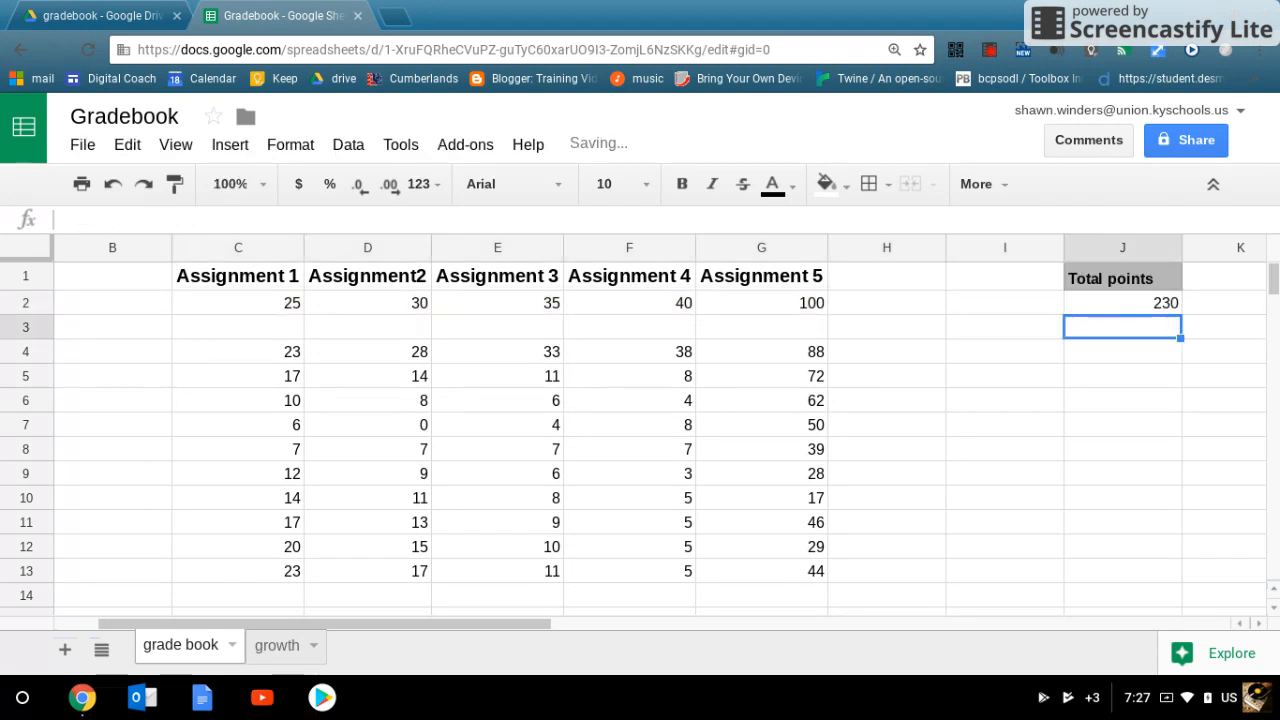
# Step: Try filling the J2 total formula down into J3, and clear the filled cell
pyautogui.click(1163, 302)
pyautogui.moveTo(1180, 314); pyautogui.dragTo(1180, 333)
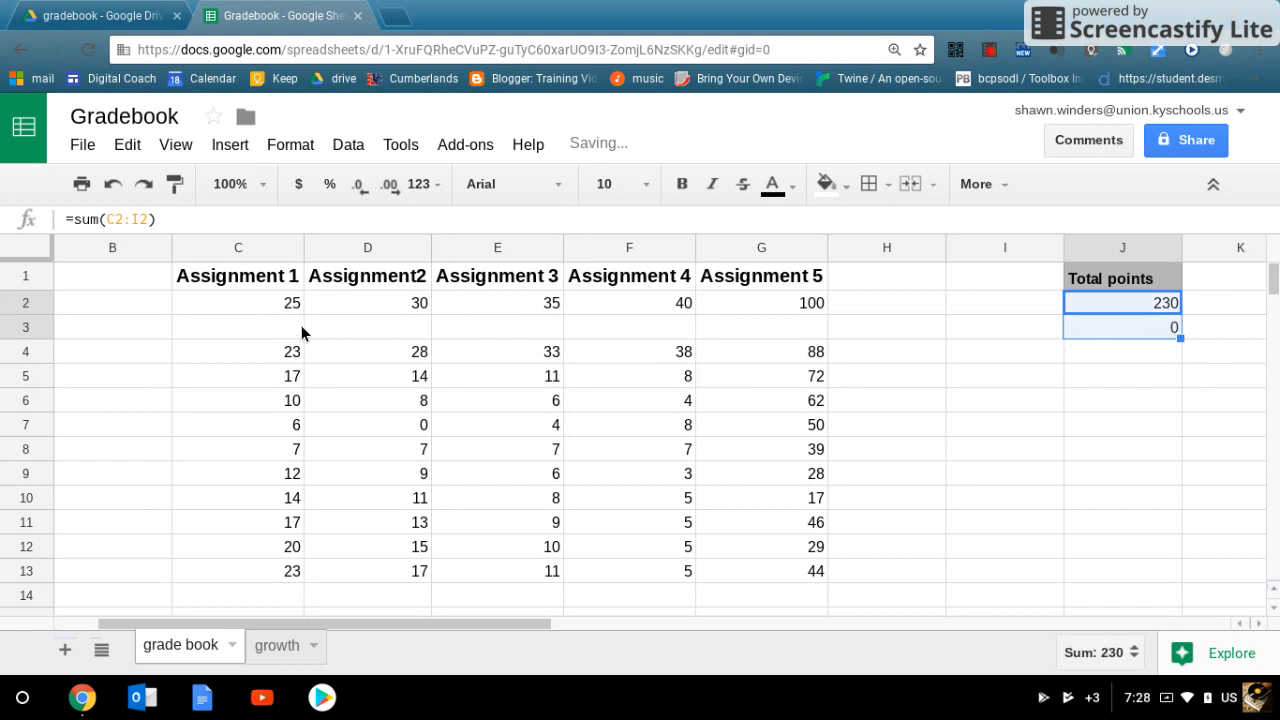
pyautogui.click(1149, 328)
pyautogui.press('Delete')
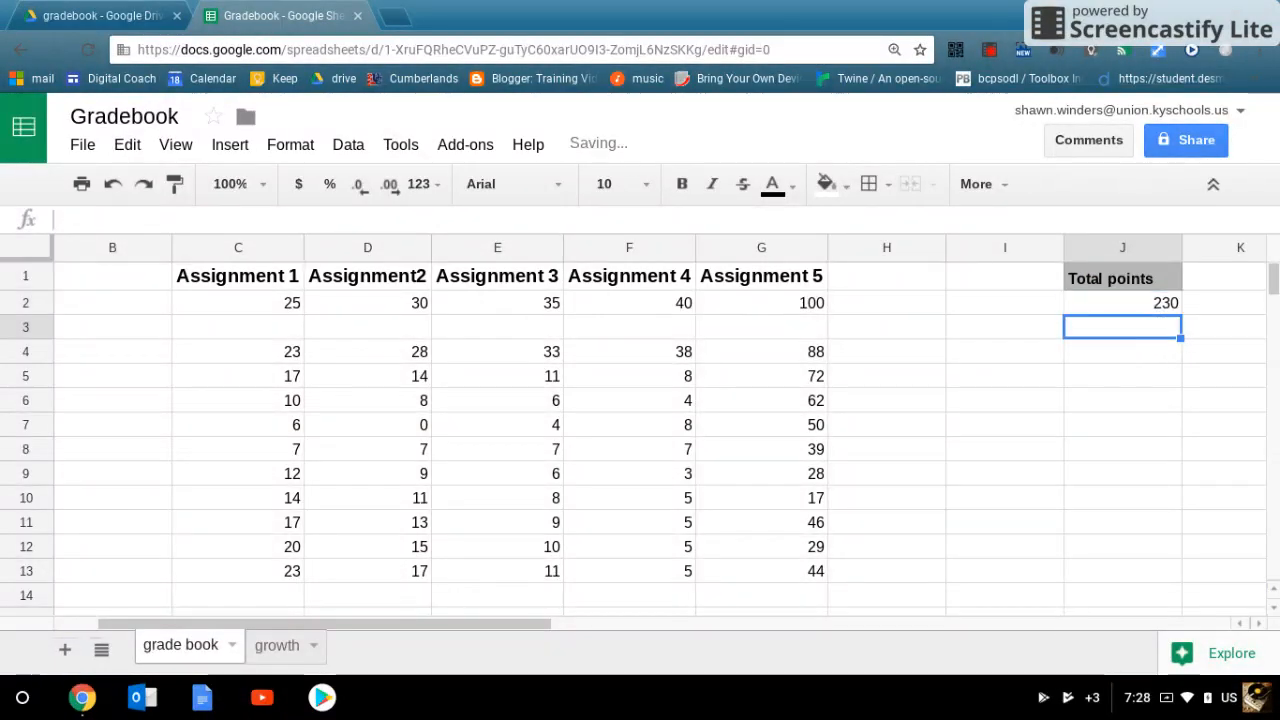
# Step: Copy the formula text =sum(C2:I2) from J2 and paste it unchanged into each cell from J3 to J13
pyautogui.click(1166, 302)
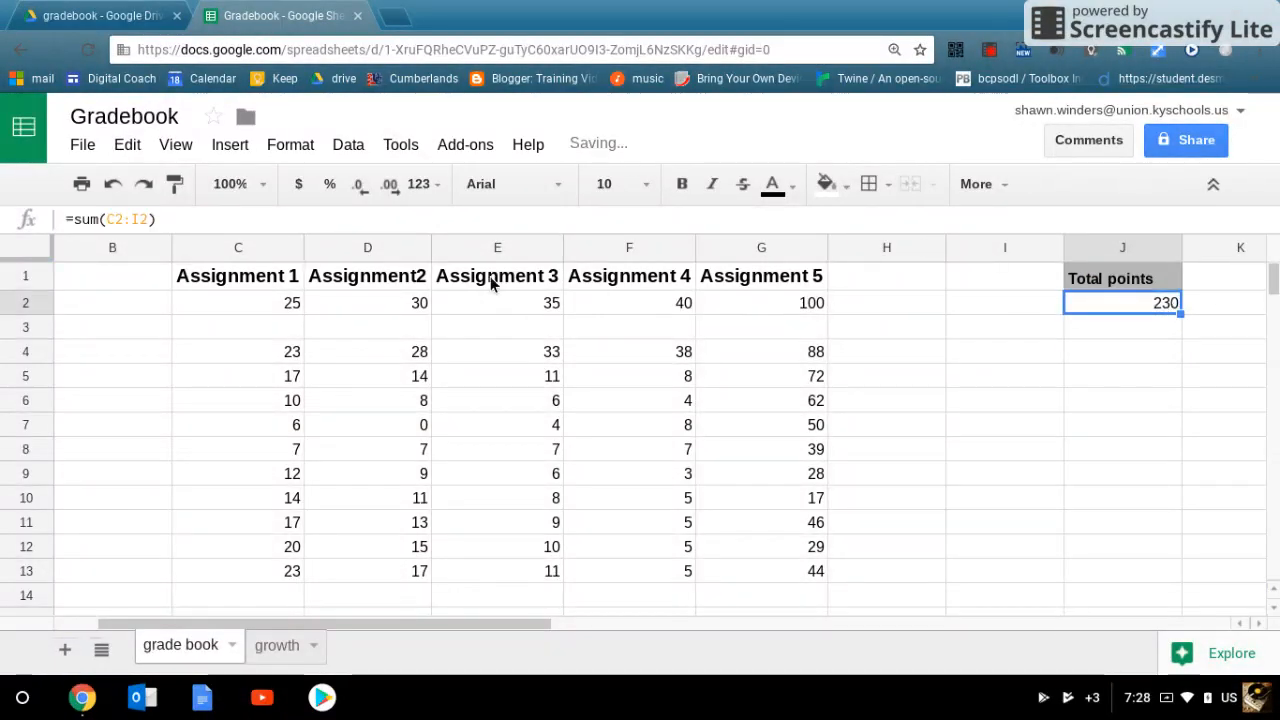
pyautogui.moveTo(158, 219); pyautogui.dragTo(57, 219)
pyautogui.hotkey('ctrl', 'c')
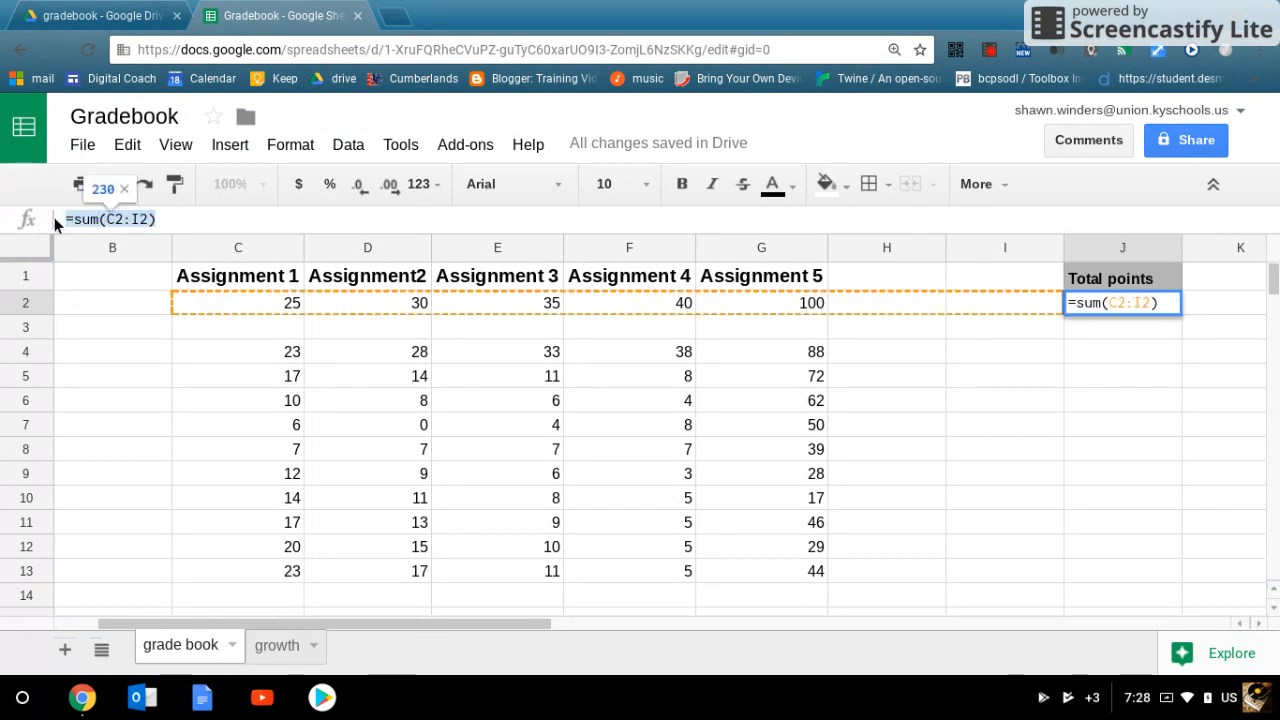
pyautogui.click(1104, 332)
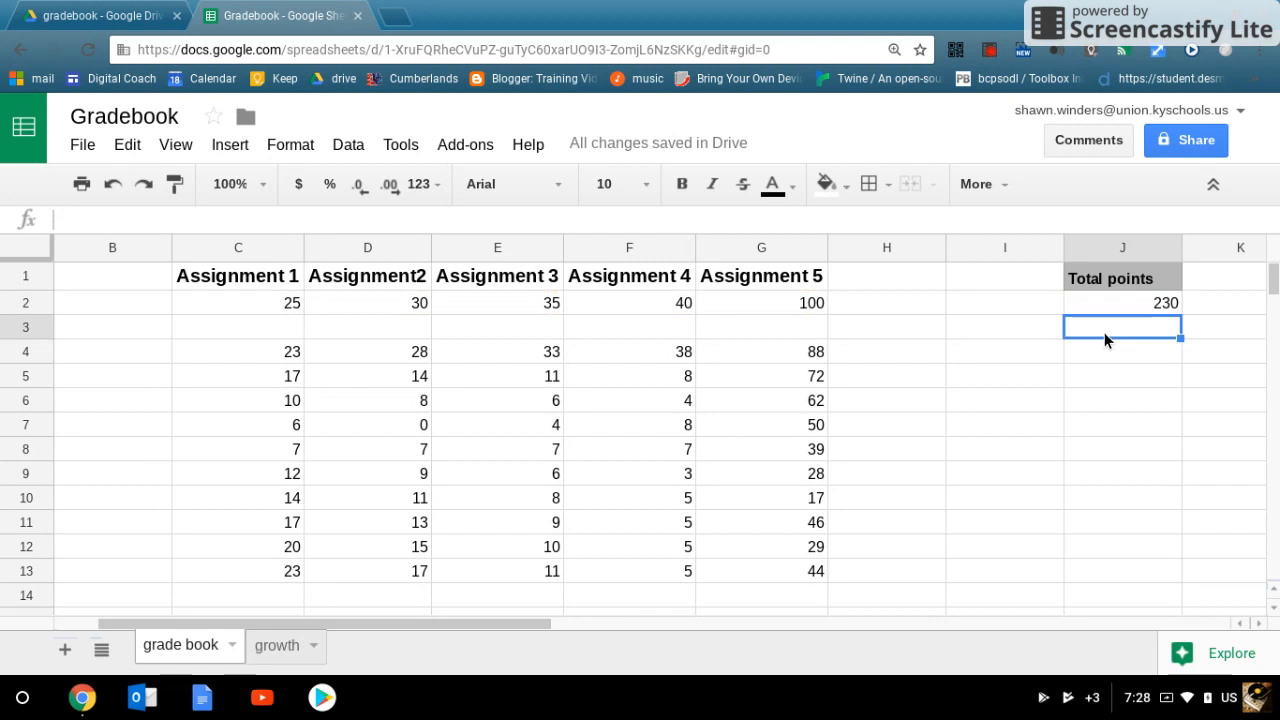
pyautogui.hotkey('ctrl', 'v')
pyautogui.click(1105, 351)
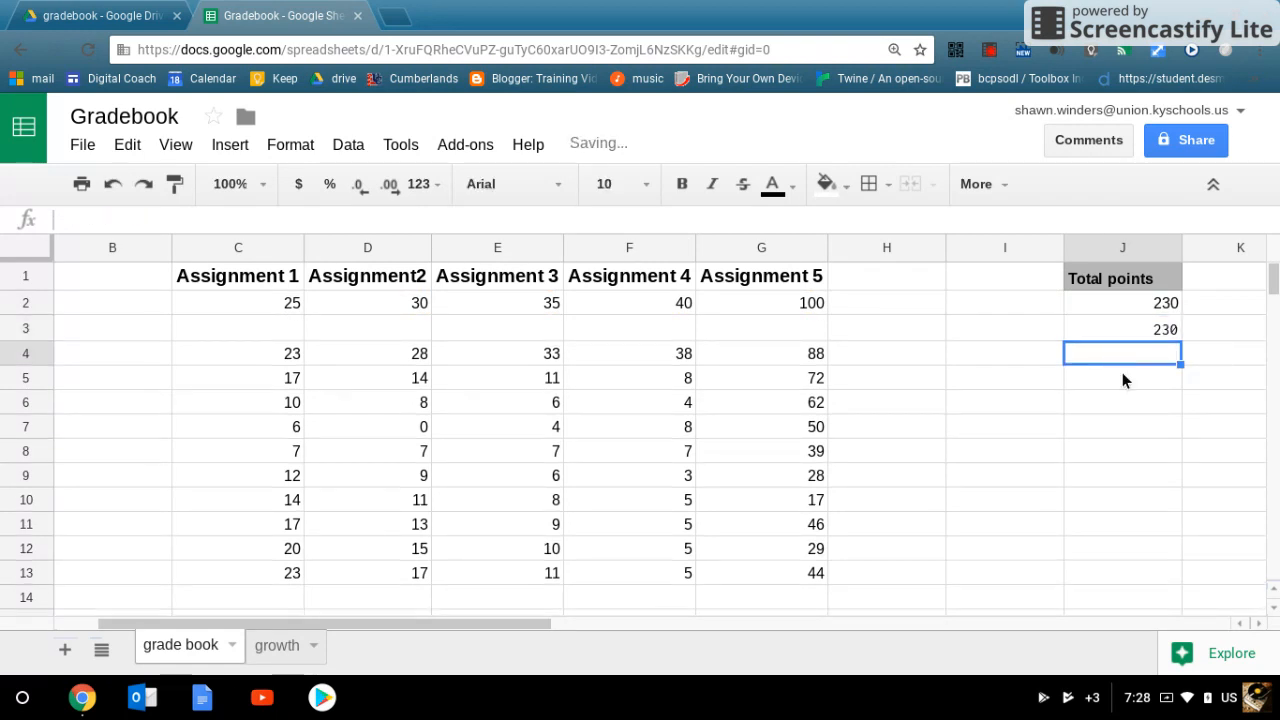
pyautogui.hotkey('ctrl', 'v')
pyautogui.click(1122, 383)
pyautogui.hotkey('ctrl', 'v')
pyautogui.click(1125, 405)
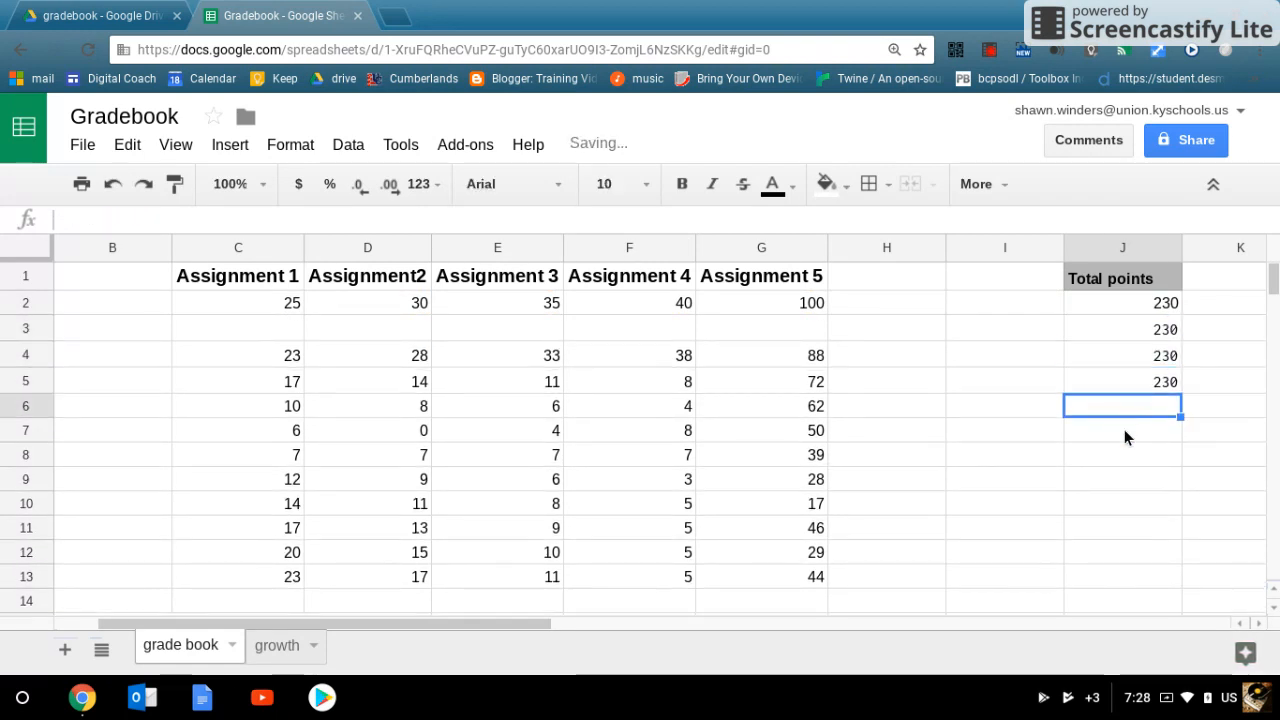
pyautogui.hotkey('ctrl', 'v')
pyautogui.click(1122, 438)
pyautogui.hotkey('ctrl', 'v')
pyautogui.click(1122, 460)
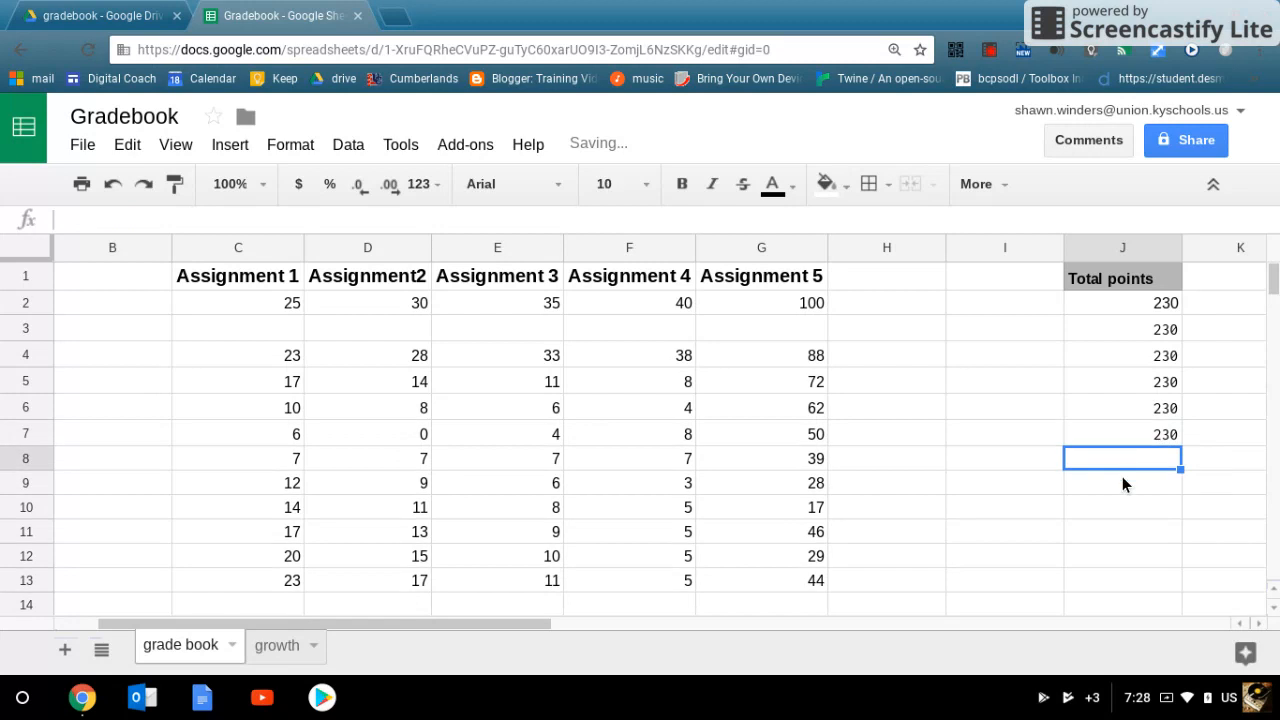
pyautogui.hotkey('ctrl', 'v')
pyautogui.click(1120, 486)
pyautogui.hotkey('ctrl', 'v')
pyautogui.click(1119, 510)
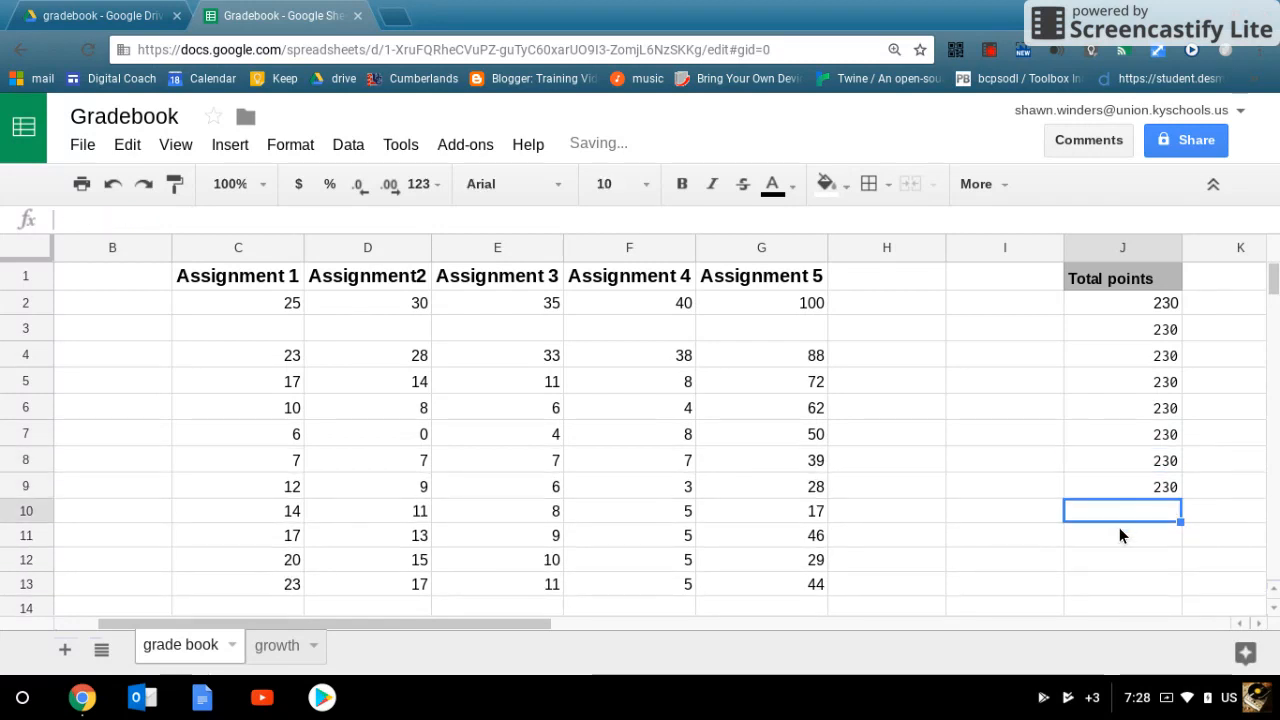
pyautogui.hotkey('ctrl', 'v')
pyautogui.click(1119, 537)
pyautogui.hotkey('ctrl', 'v')
pyautogui.click(1117, 564)
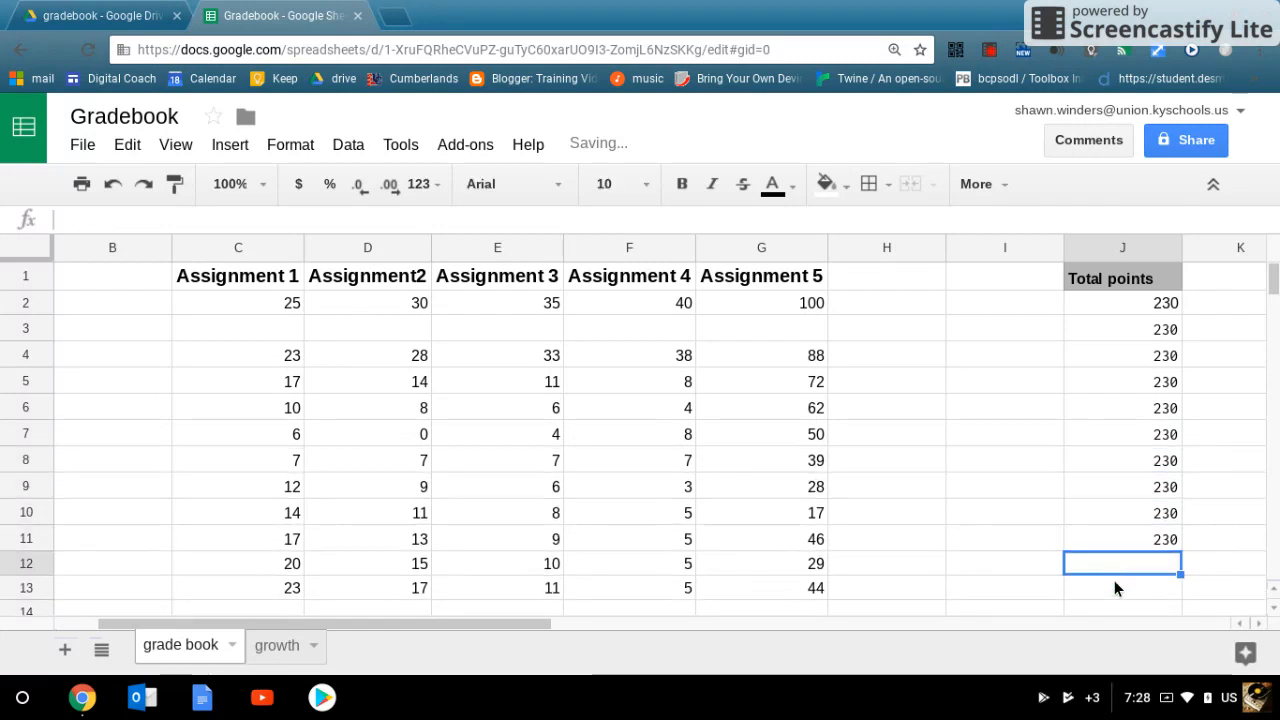
pyautogui.hotkey('ctrl', 'v')
pyautogui.click(1113, 584)
pyautogui.hotkey('ctrl', 'v')
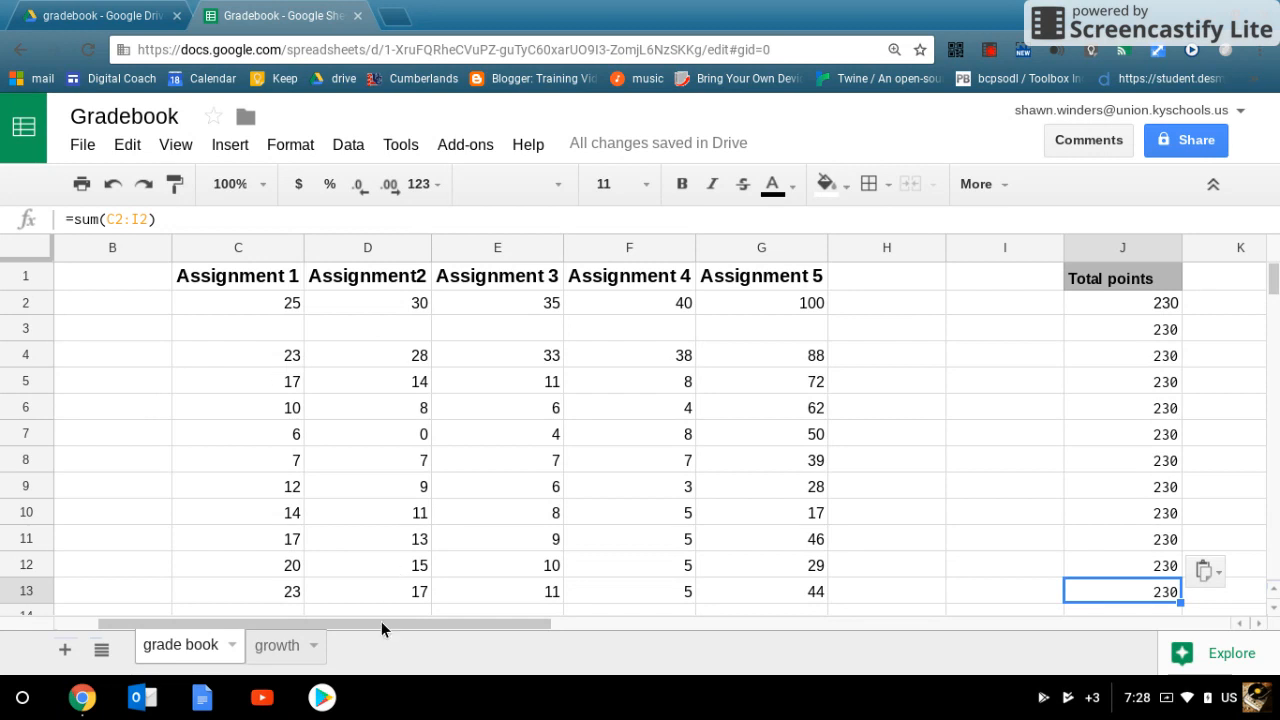
# Step: Enter the formula =(sum(C4:G4)/J4) in B4 to divide the first student's earned points by the total points
pyautogui.moveTo(381, 621); pyautogui.dragTo(325, 611)
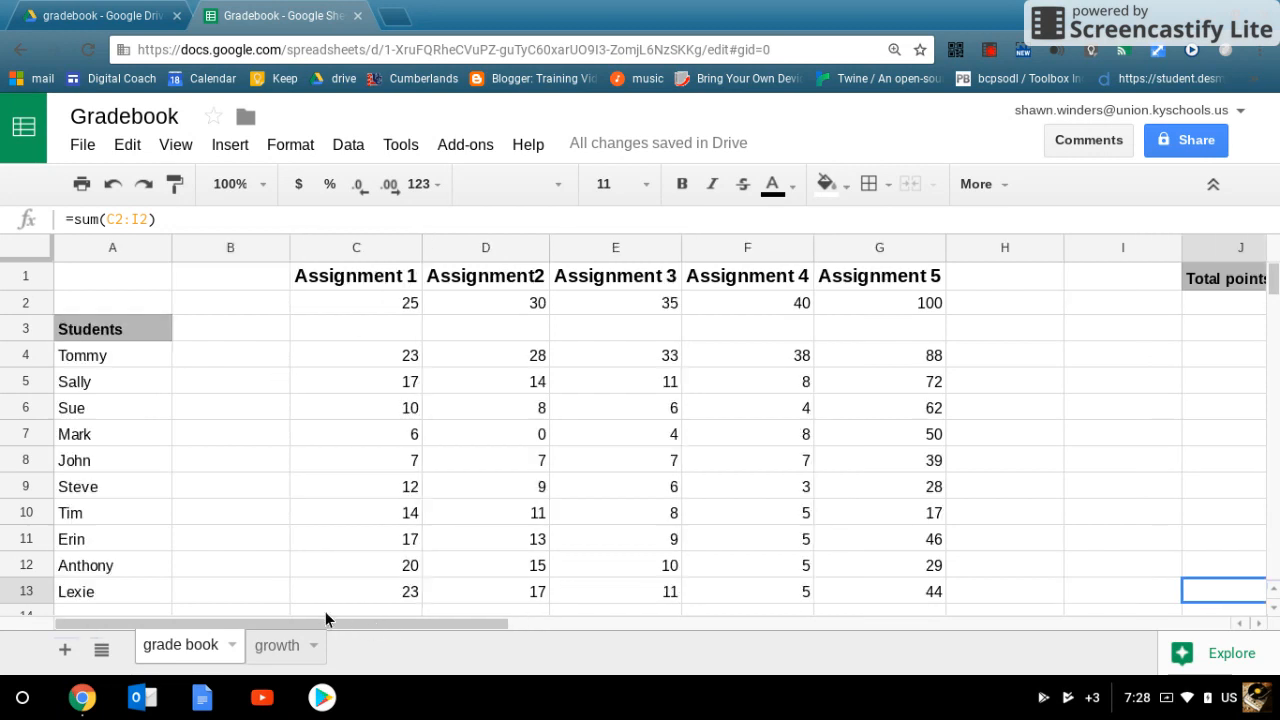
pyautogui.click(214, 331)
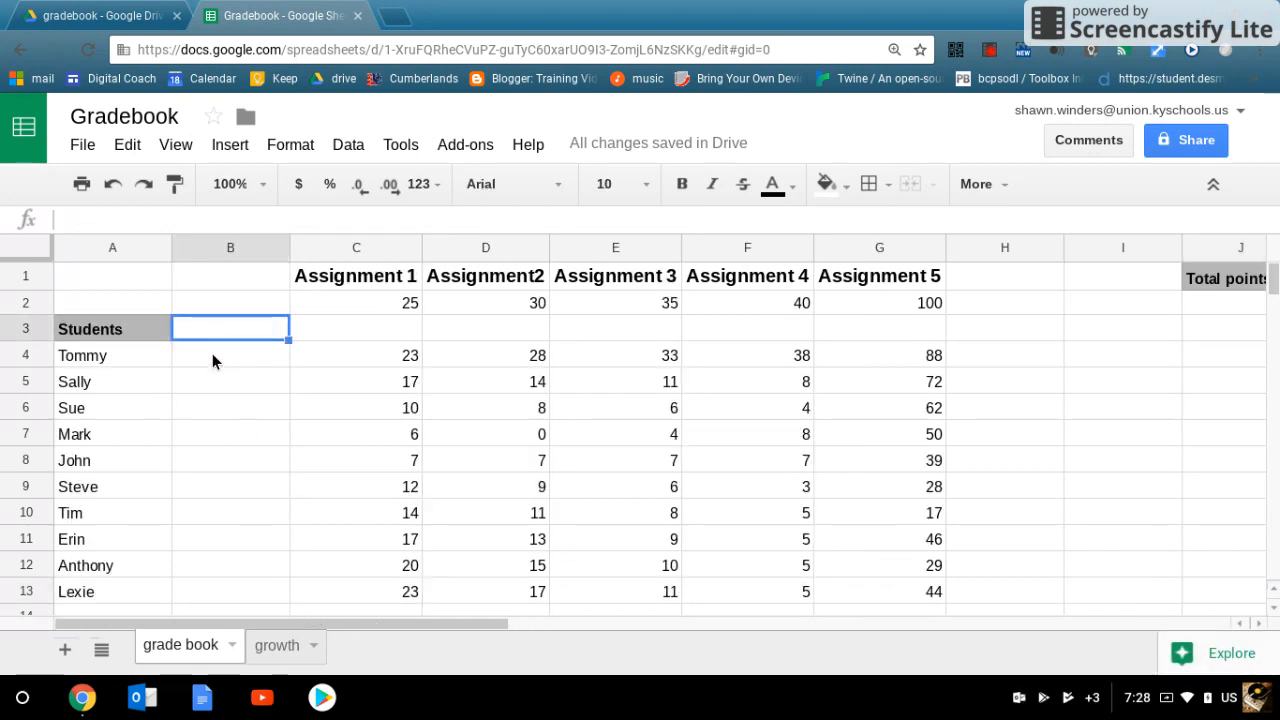
pyautogui.click(212, 354)
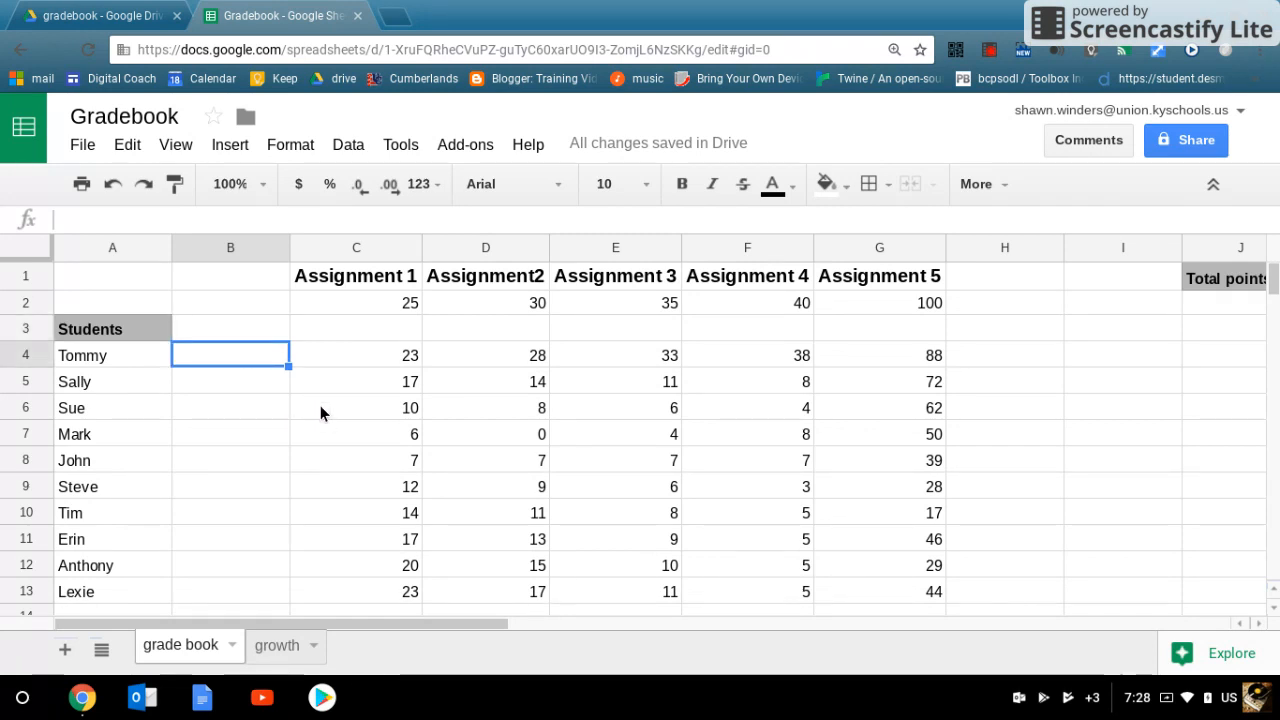
pyautogui.write('=')
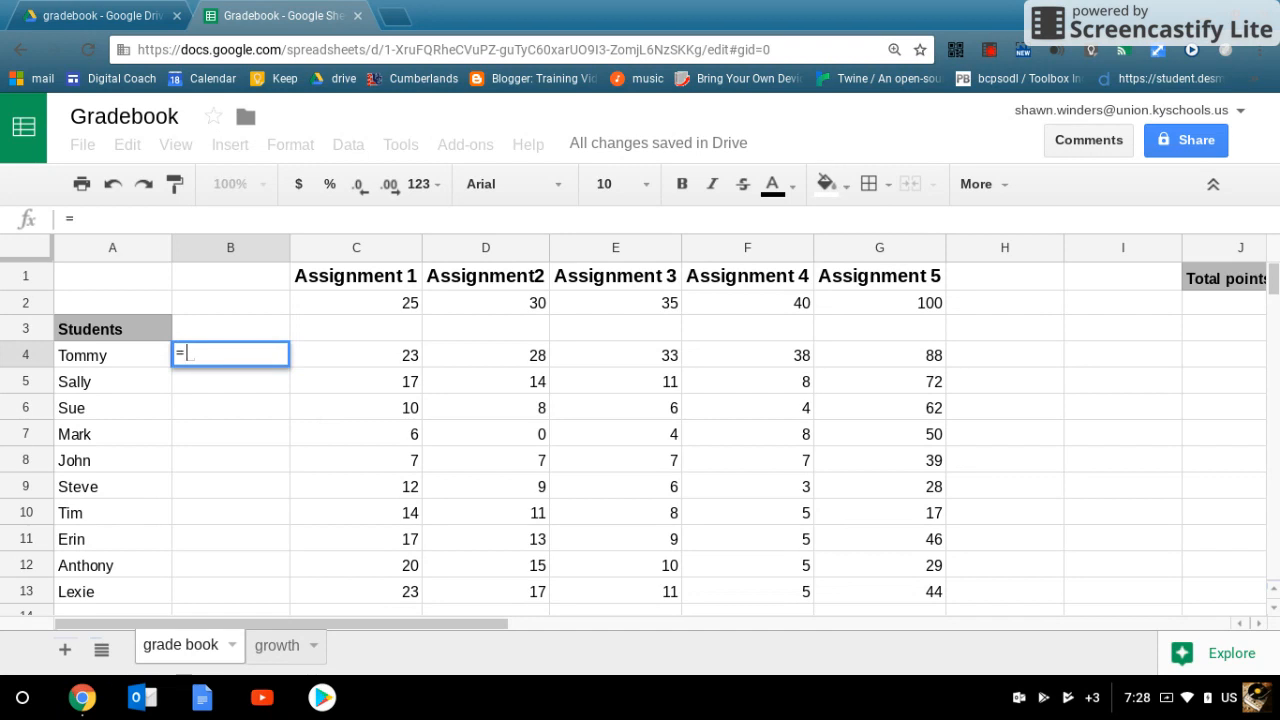
pyautogui.write(')')
pyautogui.press('BackSpace')
pyautogui.write('(sum')
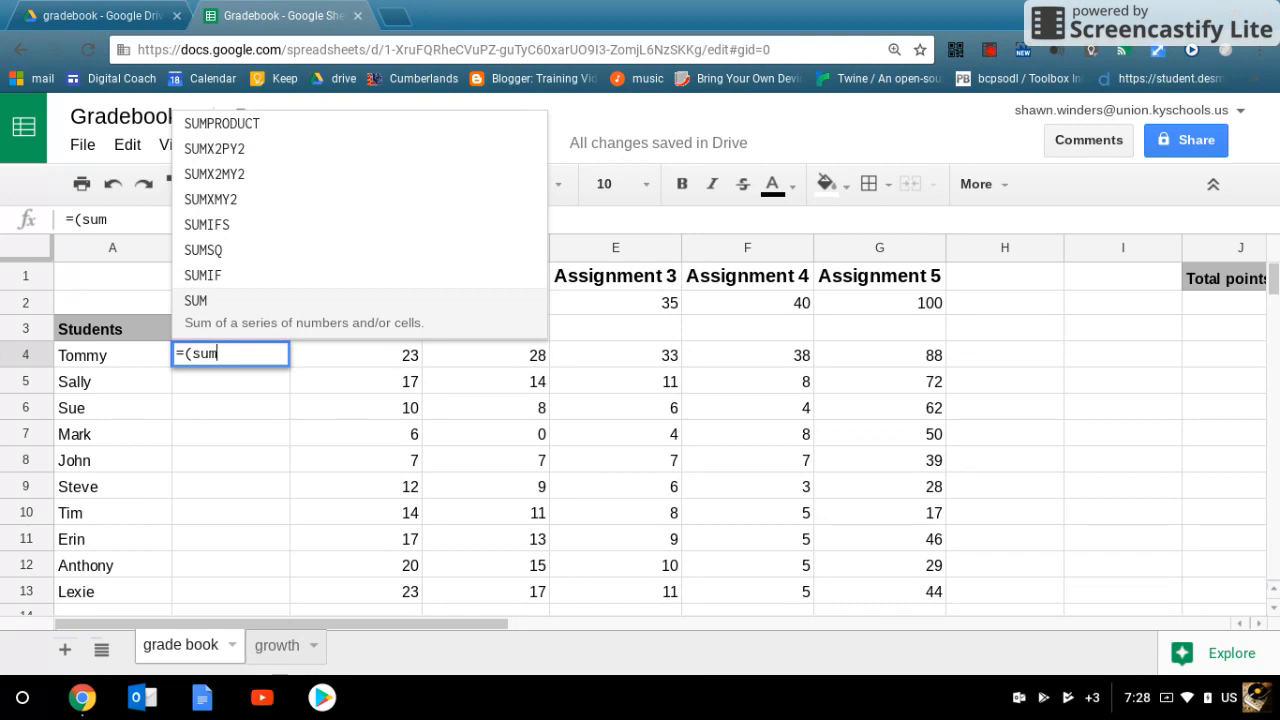
pyautogui.write('(')
pyautogui.moveTo(395, 360); pyautogui.dragTo(902, 361)
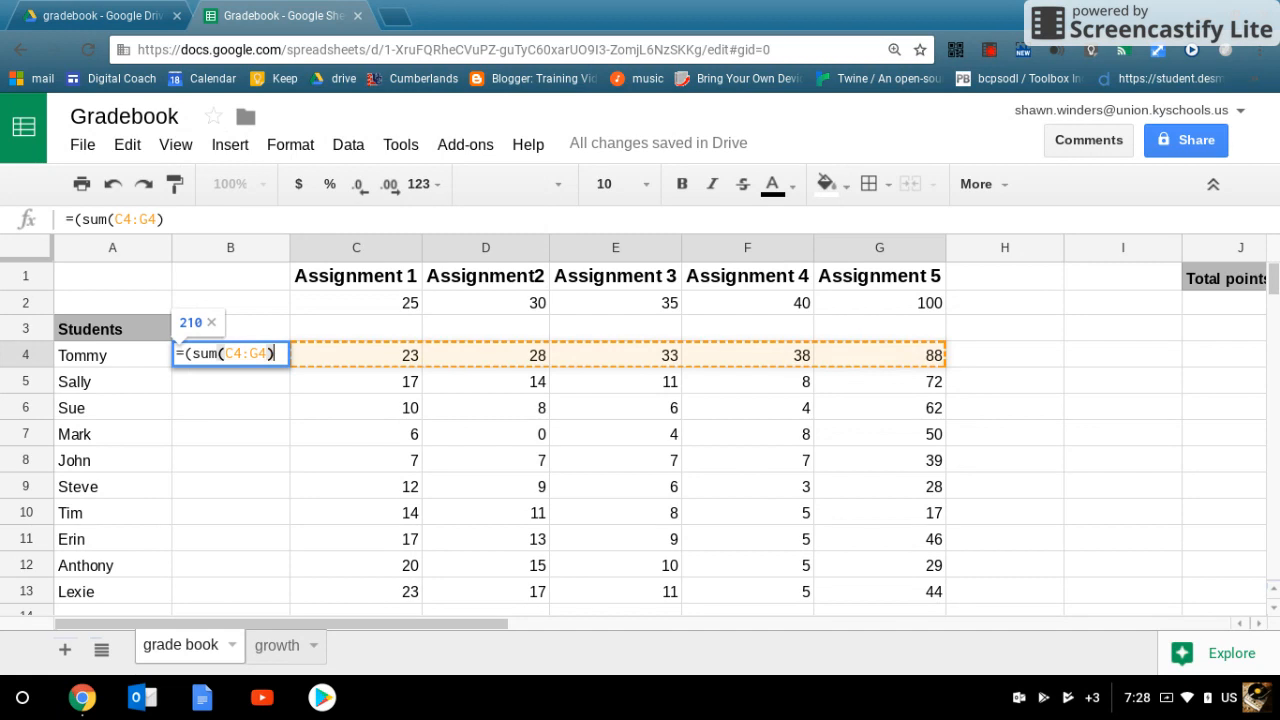
pyautogui.write(')/')
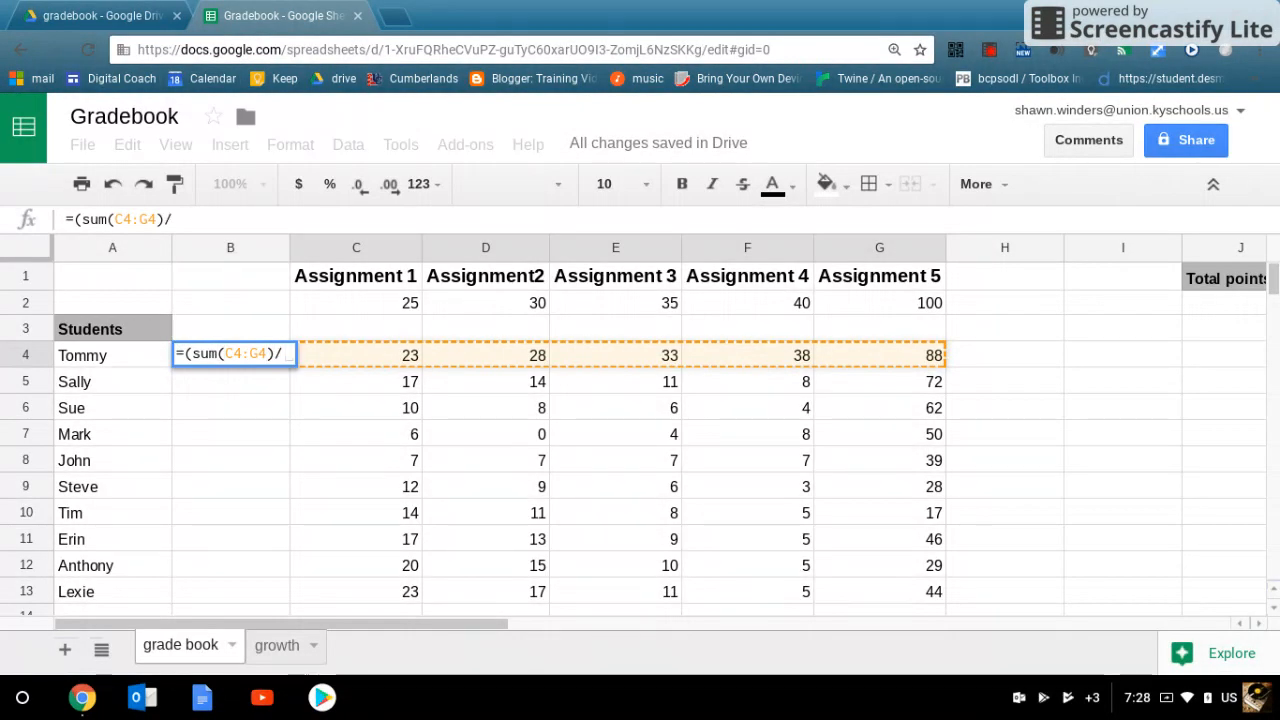
pyautogui.moveTo(472, 624); pyautogui.dragTo(482, 622)
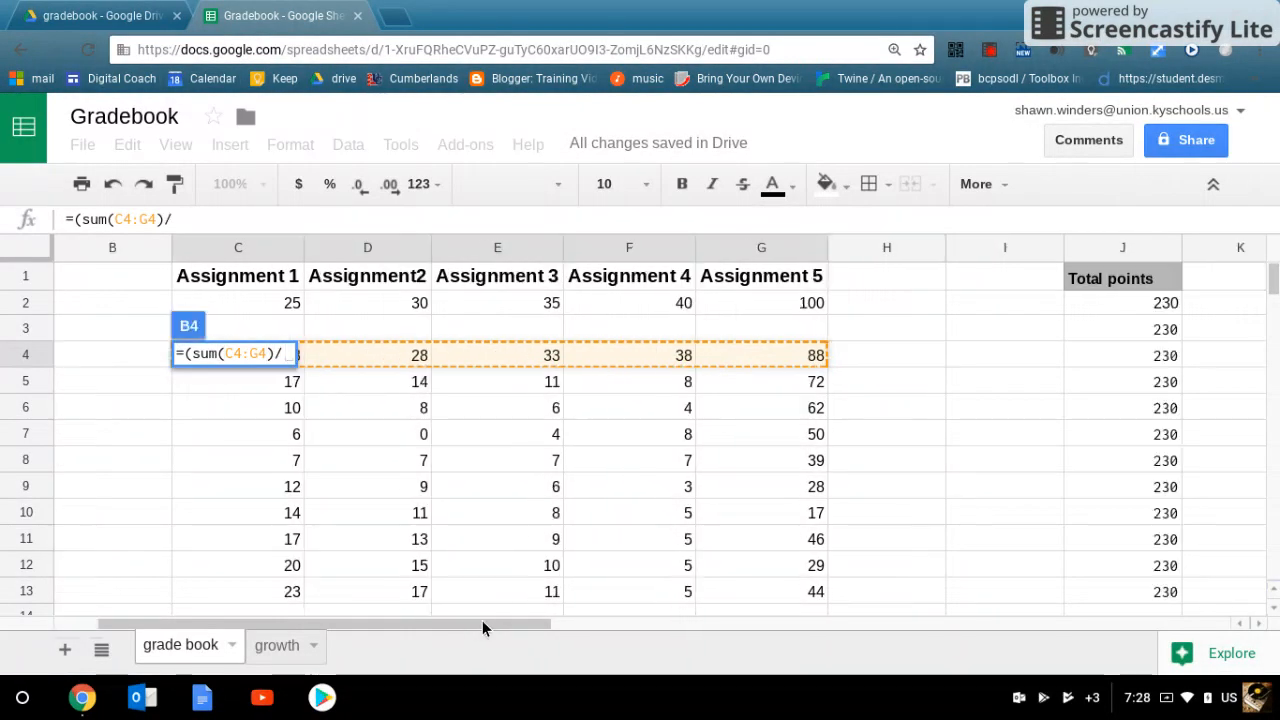
pyautogui.click(1137, 352)
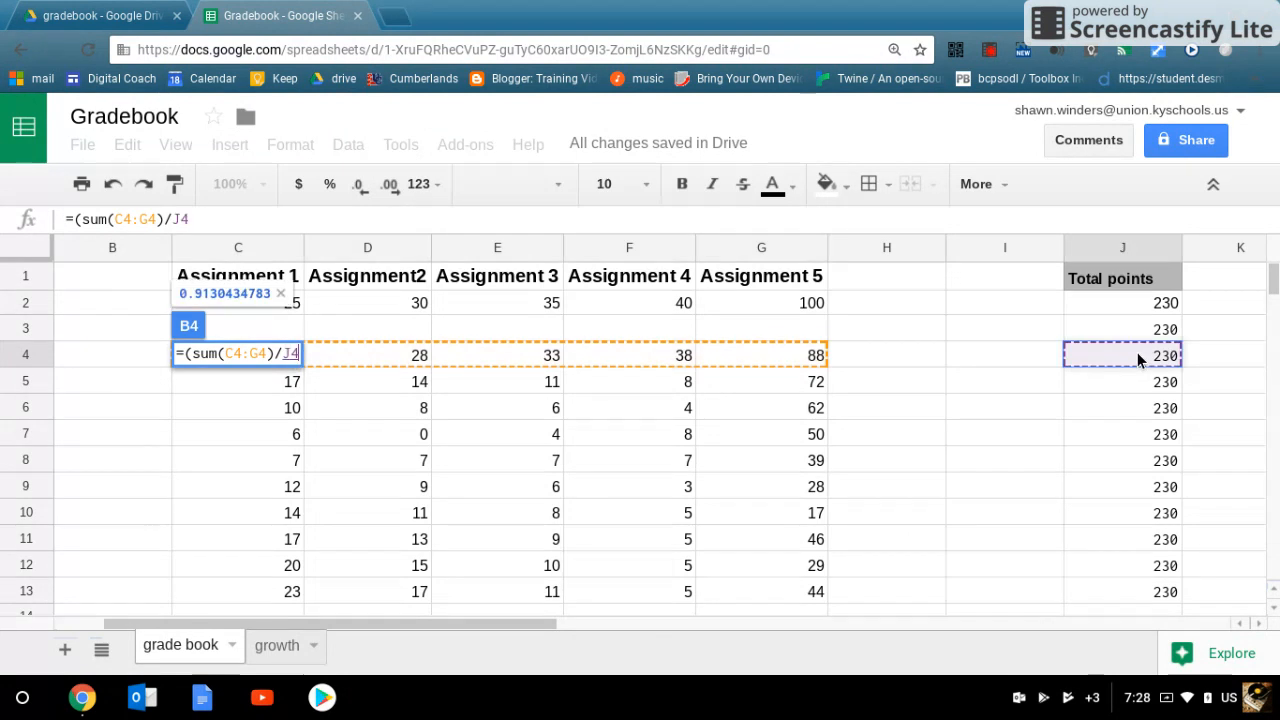
pyautogui.write(')')
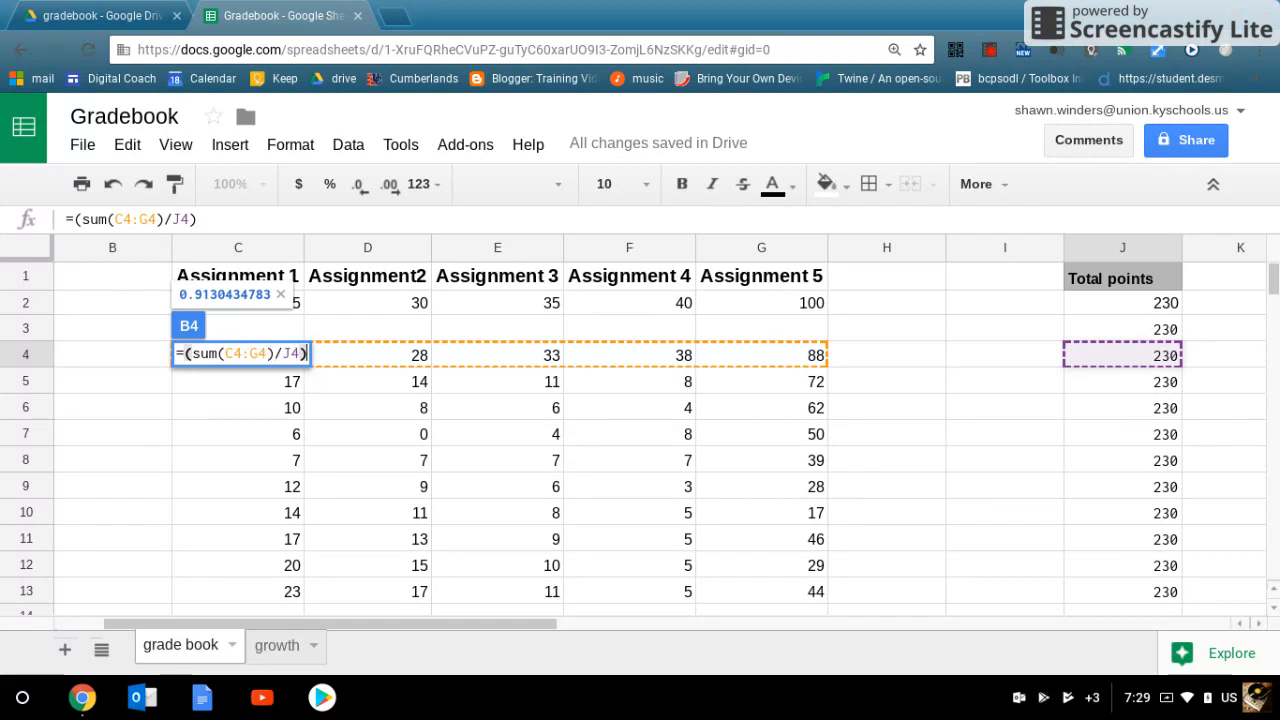
pyautogui.press('Return')
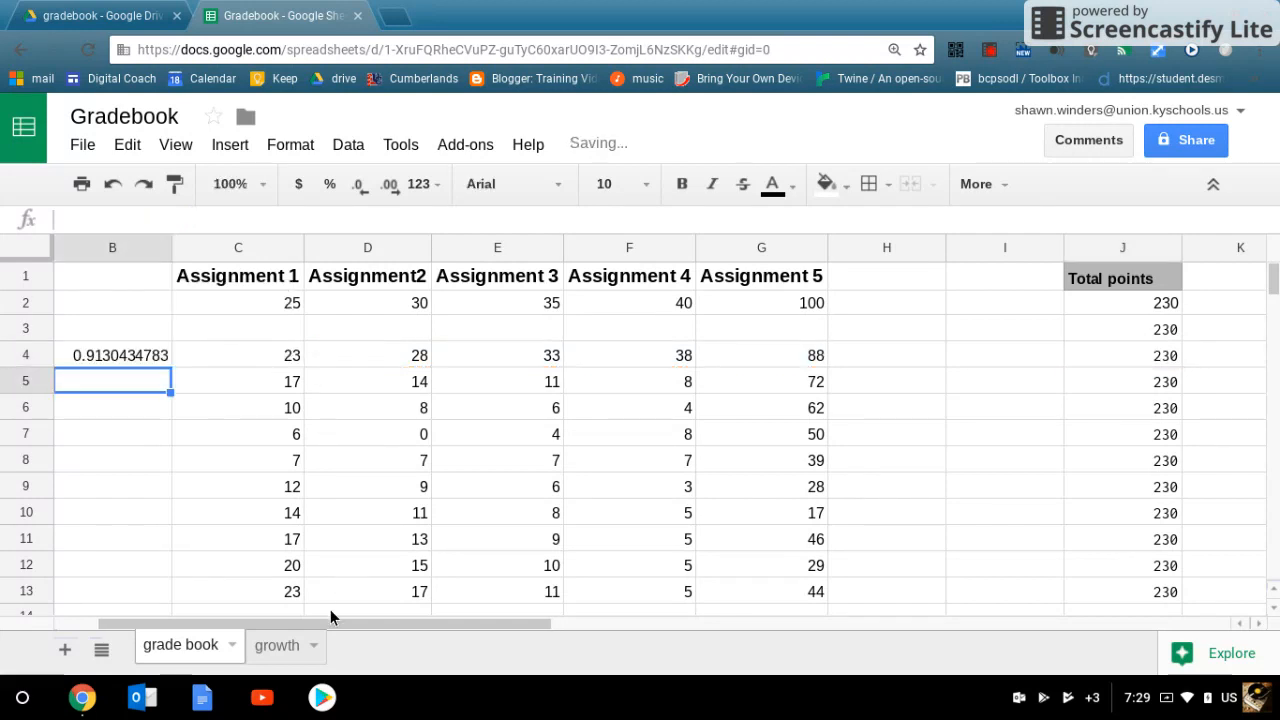
# Step: Fill the grade formula from B4 down through B13 so every student's grade is calculated
pyautogui.moveTo(330, 617); pyautogui.dragTo(272, 617)
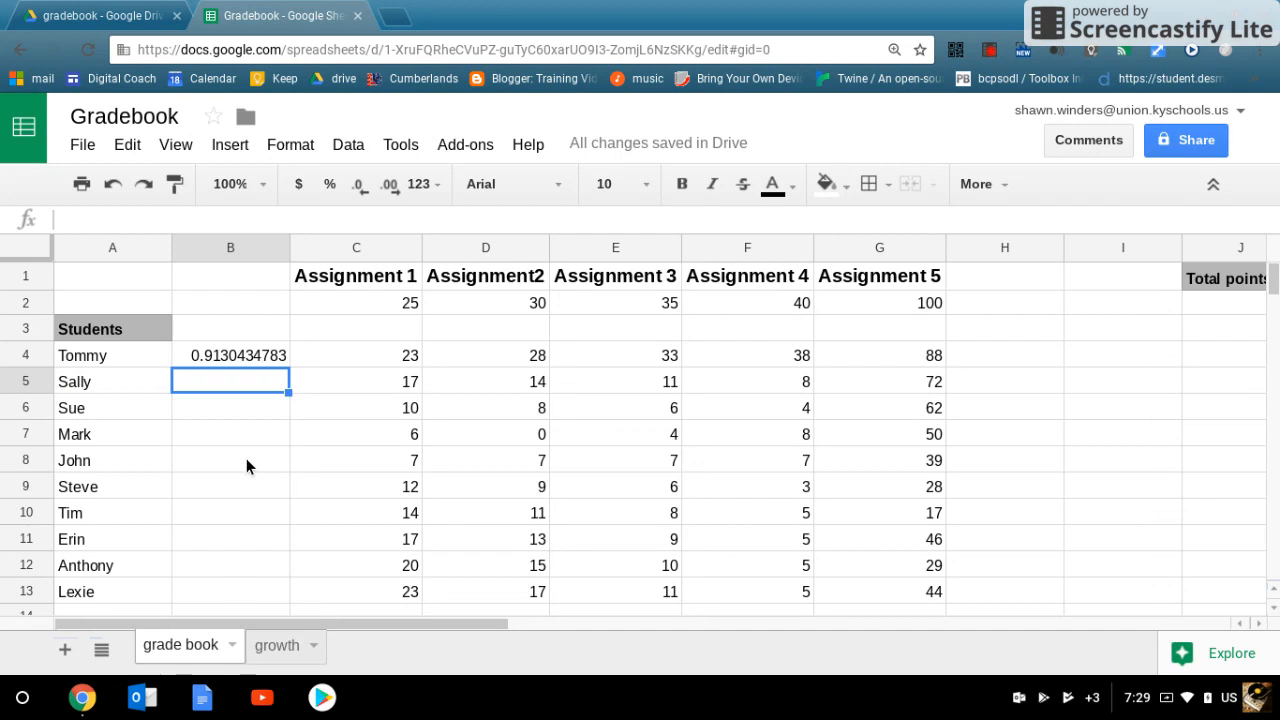
pyautogui.click(218, 356)
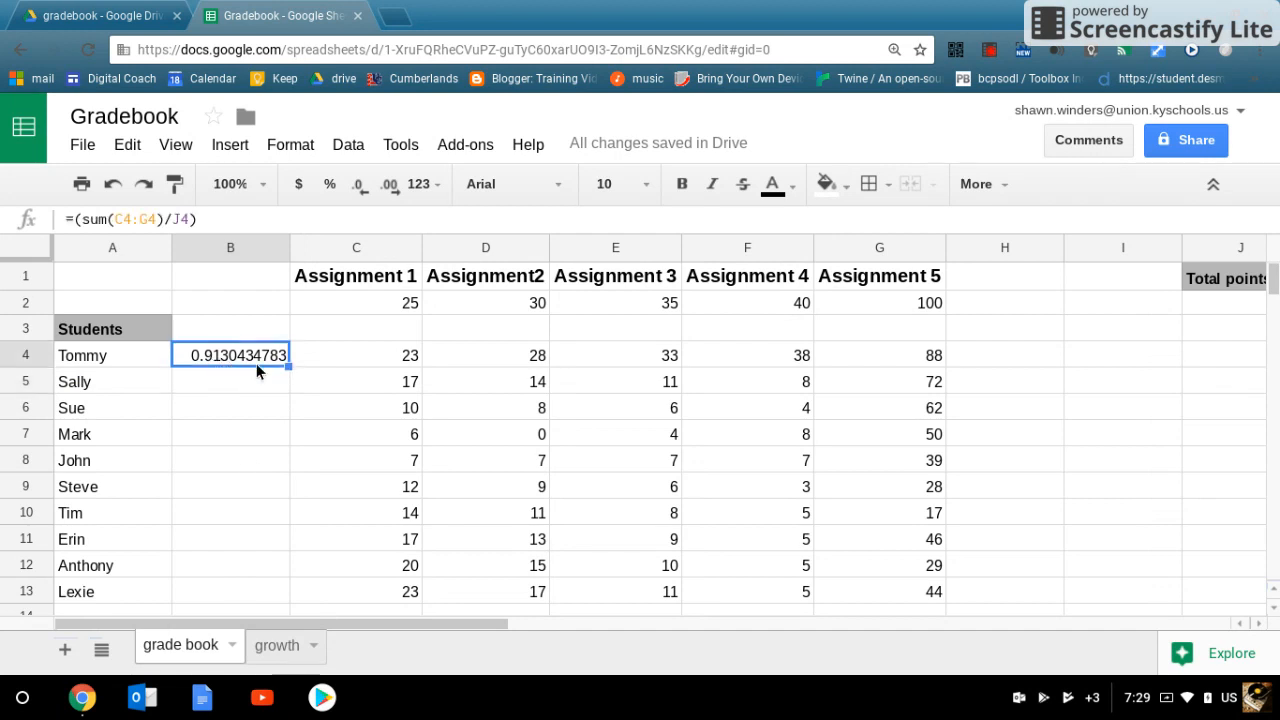
pyautogui.moveTo(288, 365); pyautogui.dragTo(266, 588)
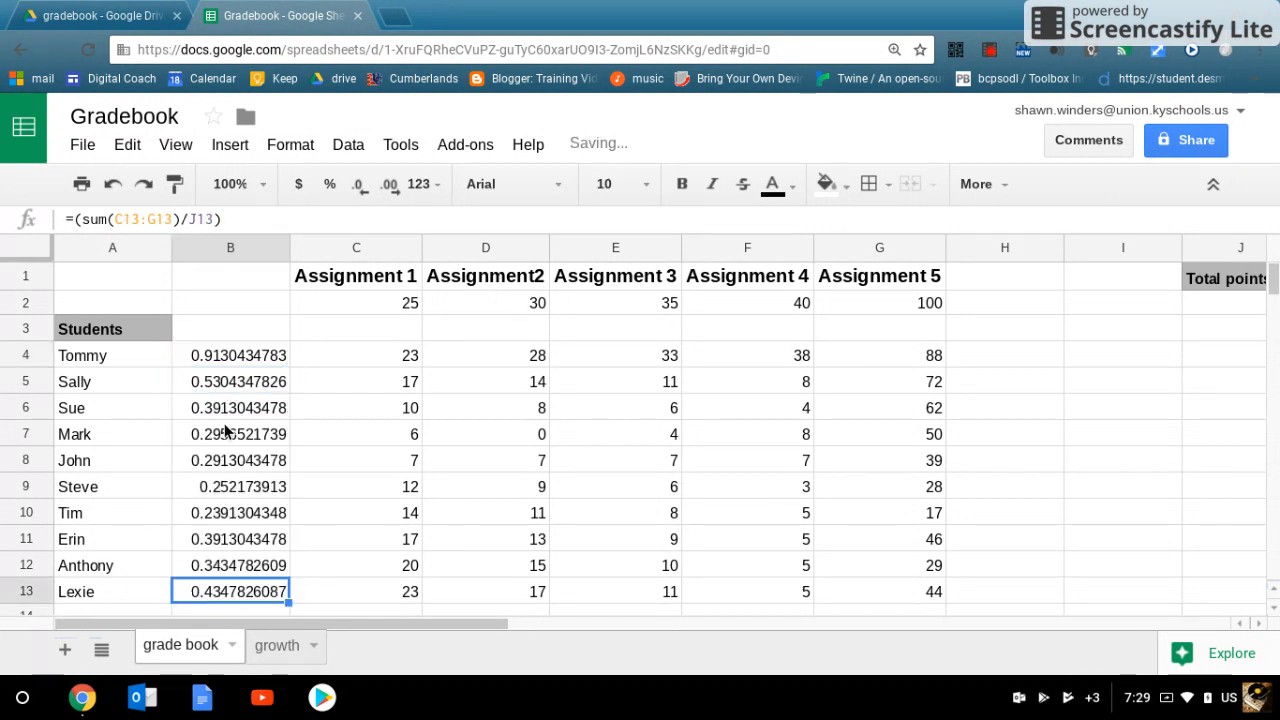
pyautogui.click(233, 381)
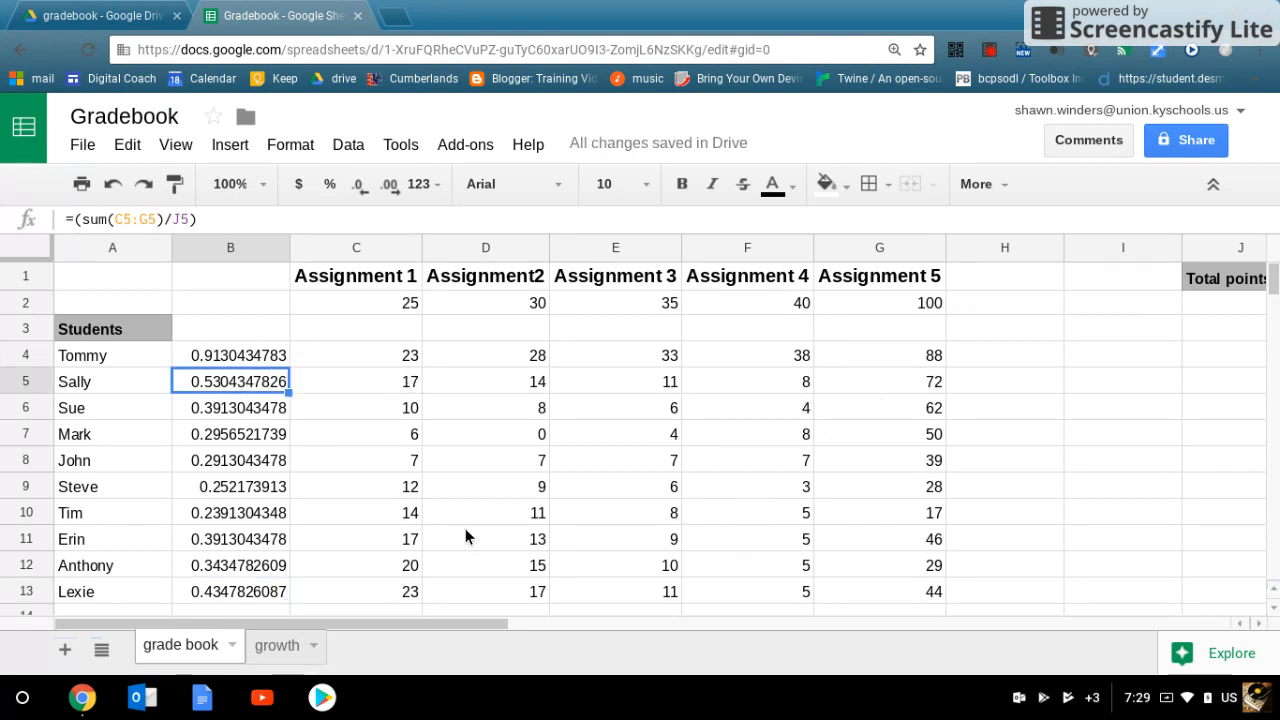
pyautogui.scroll(-1, 332, 577)
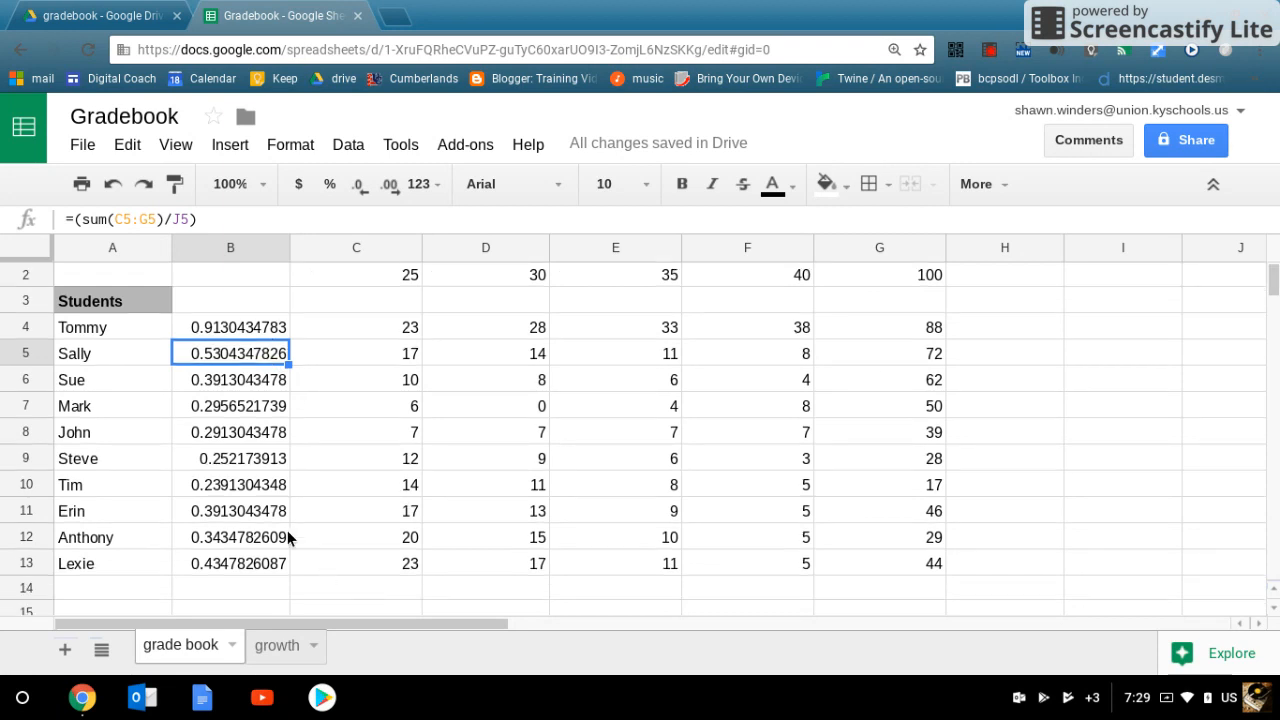
pyautogui.scroll(1, 224, 362)
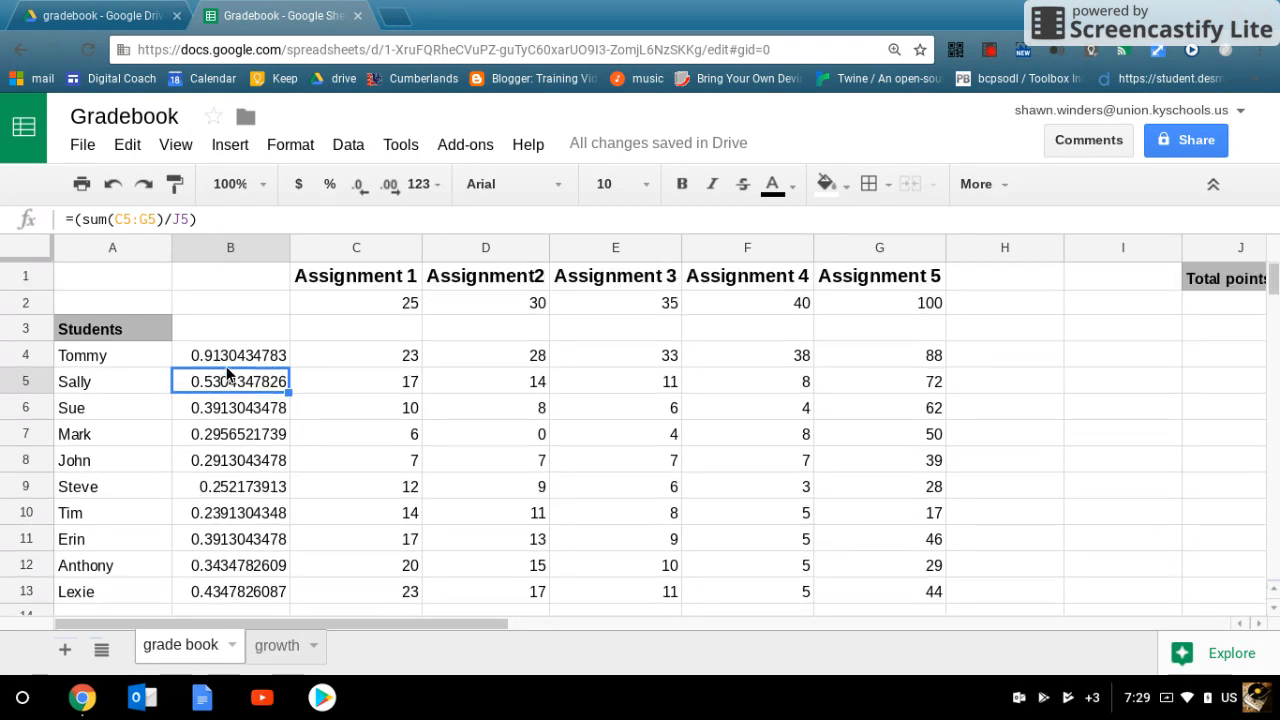
# Step: Format all of column B as Percent
pyautogui.click(228, 246)
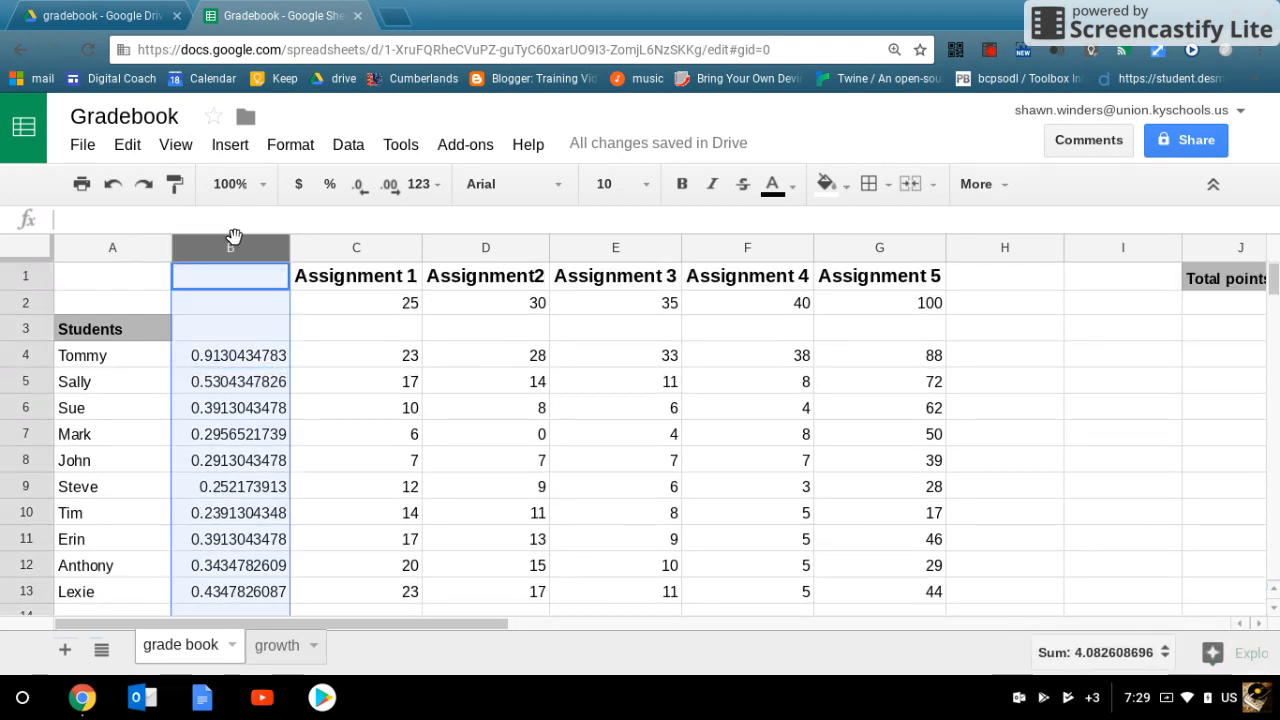
pyautogui.click(279, 149)
pyautogui.moveTo(362, 185)
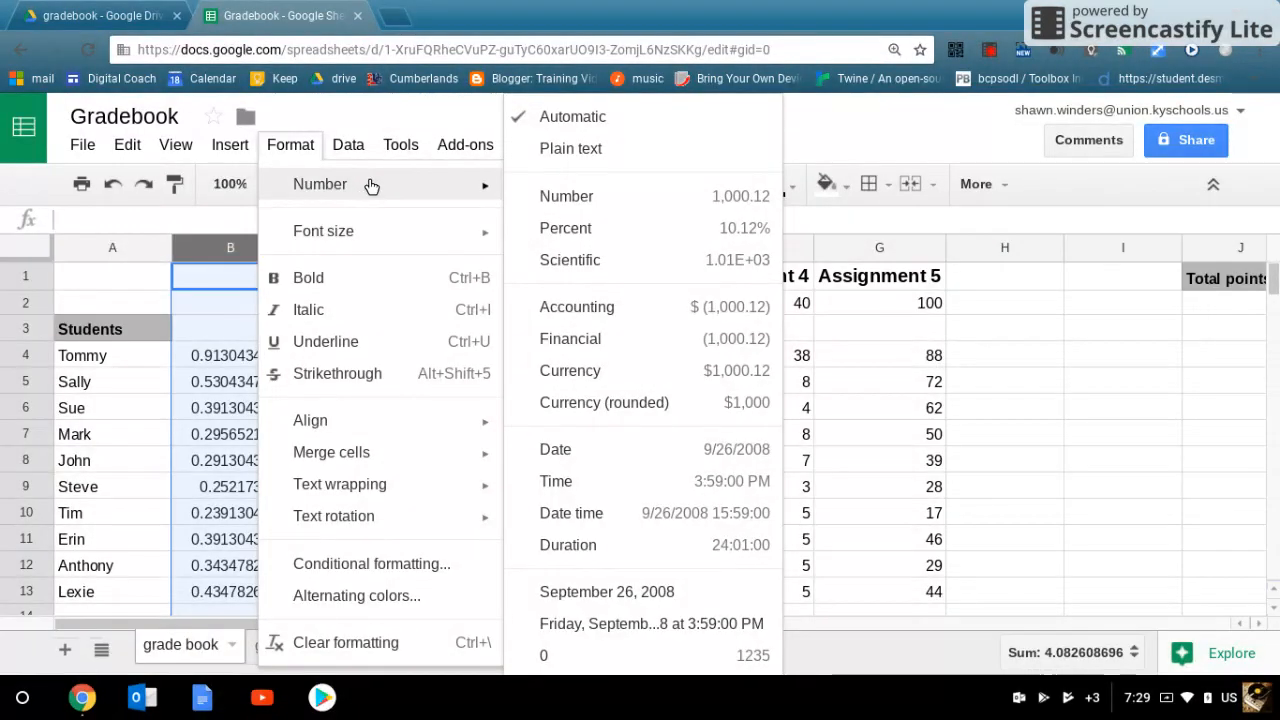
pyautogui.click(572, 228)
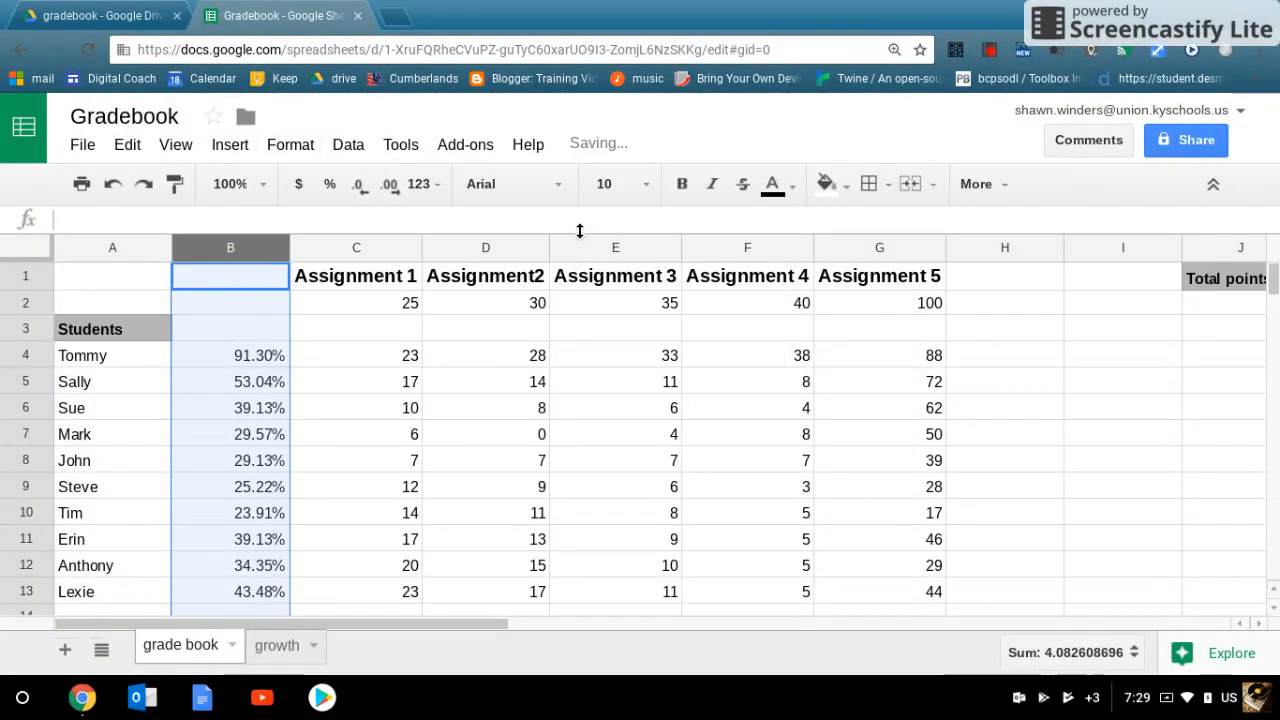
pyautogui.scroll(-1, 257, 590)
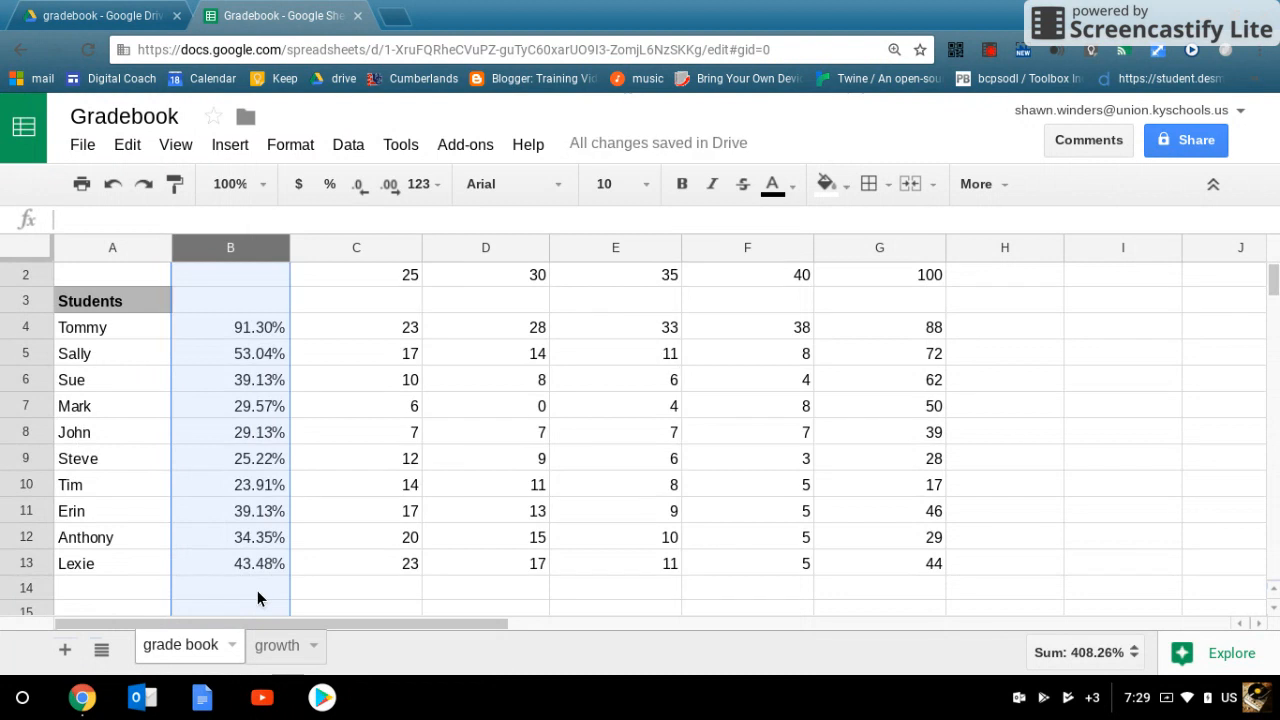
pyautogui.click(377, 590)
# Step: Enter the label class average in A2, above the Students heading
pyautogui.scroll(1, 250, 397)
pyautogui.click(80, 294)
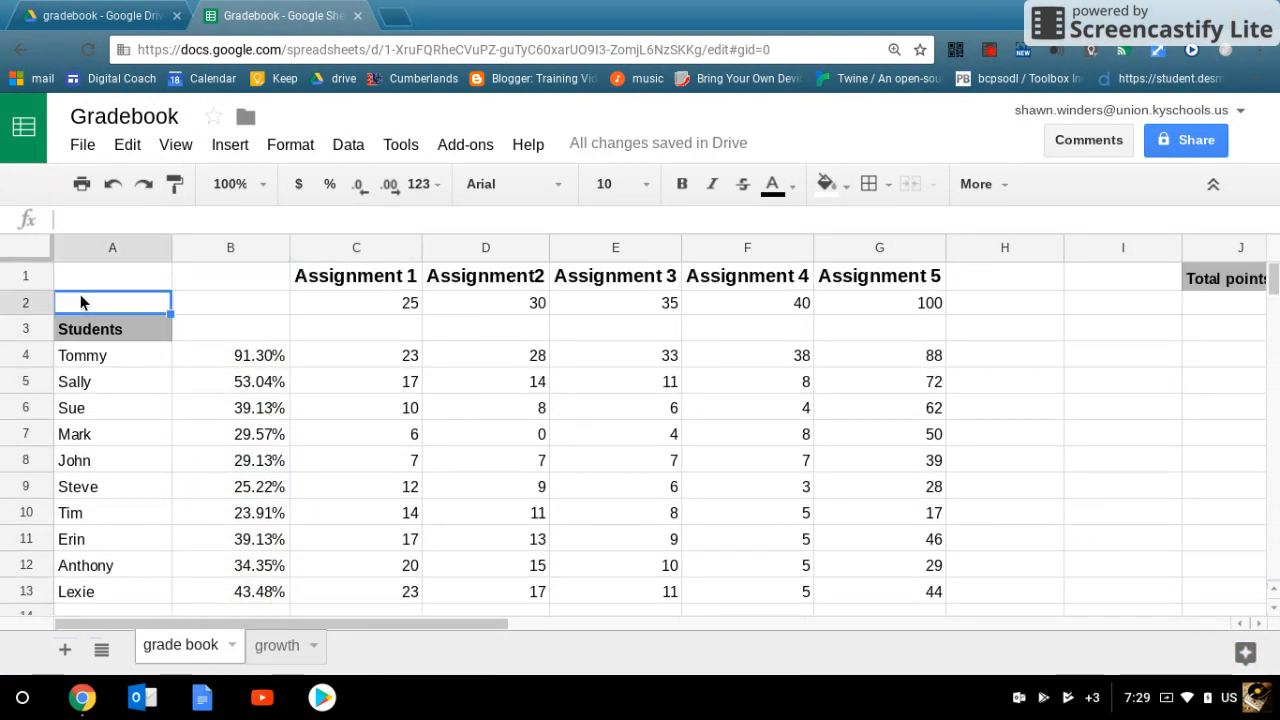
pyautogui.write('class')
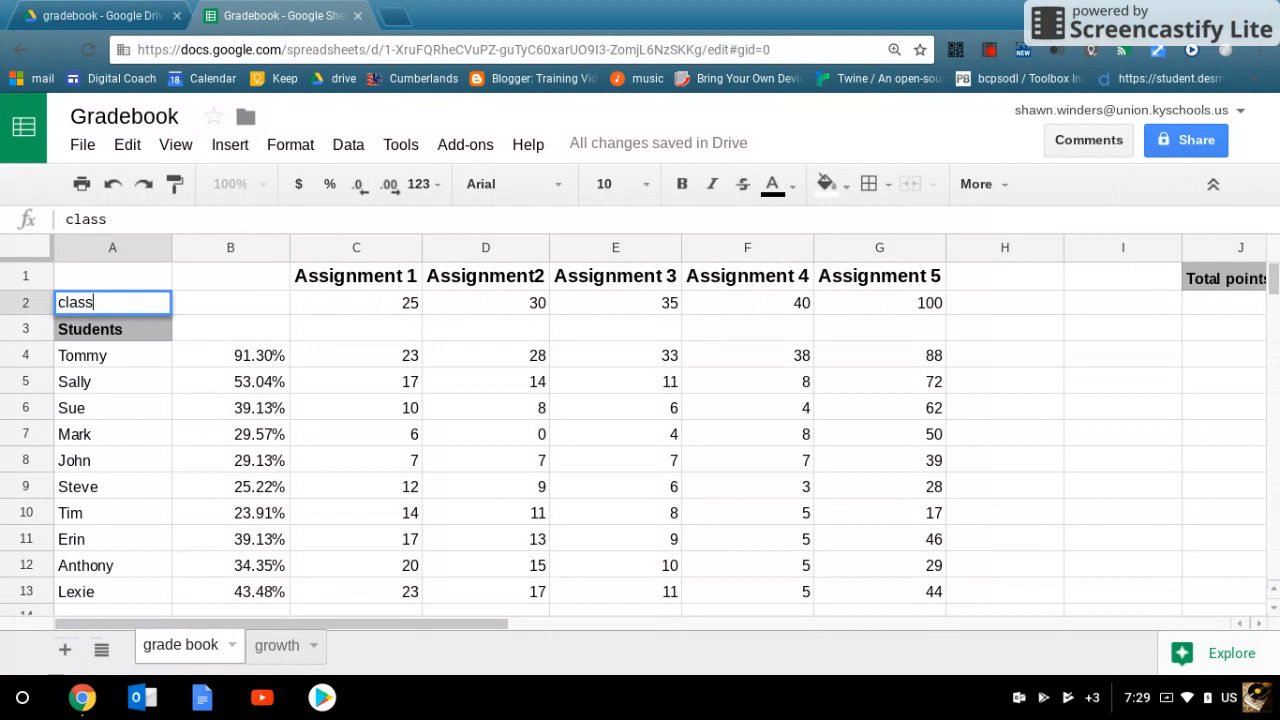
pyautogui.write(' average')
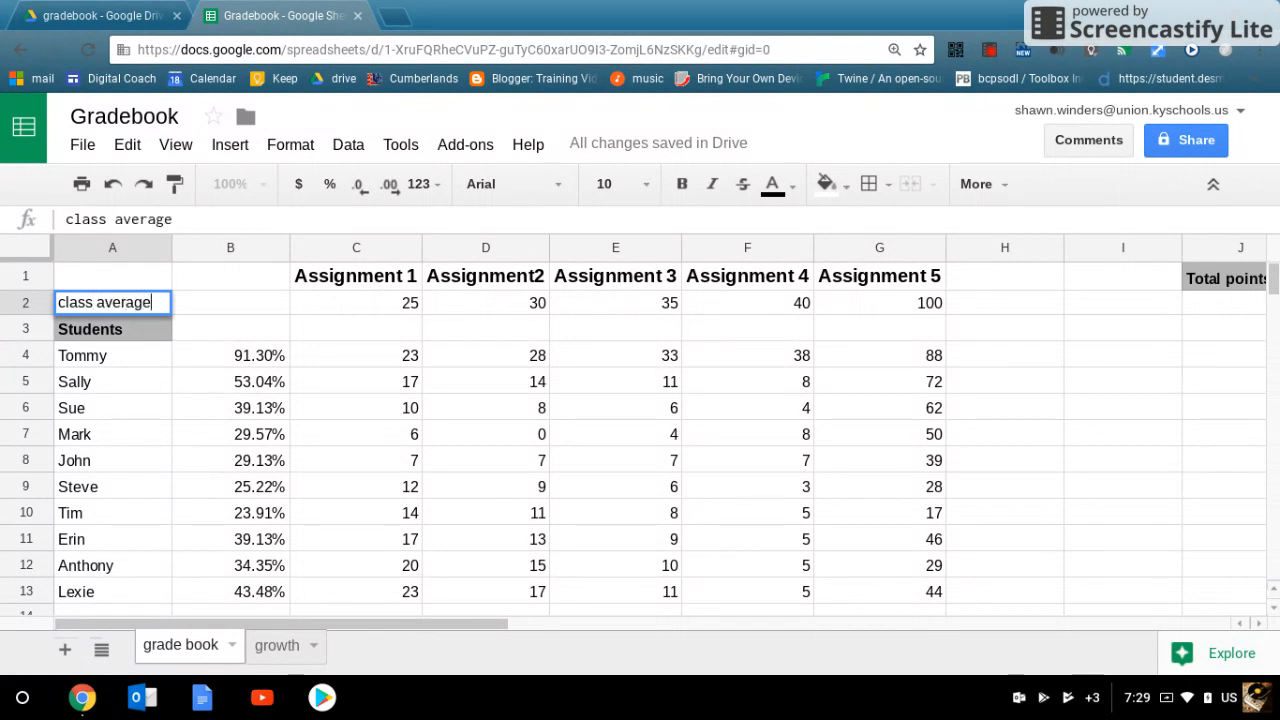
# Step: Enter the formula =AVERAGEA((B4:B13)) in B2 to average the students' grades
pyautogui.click(211, 305)
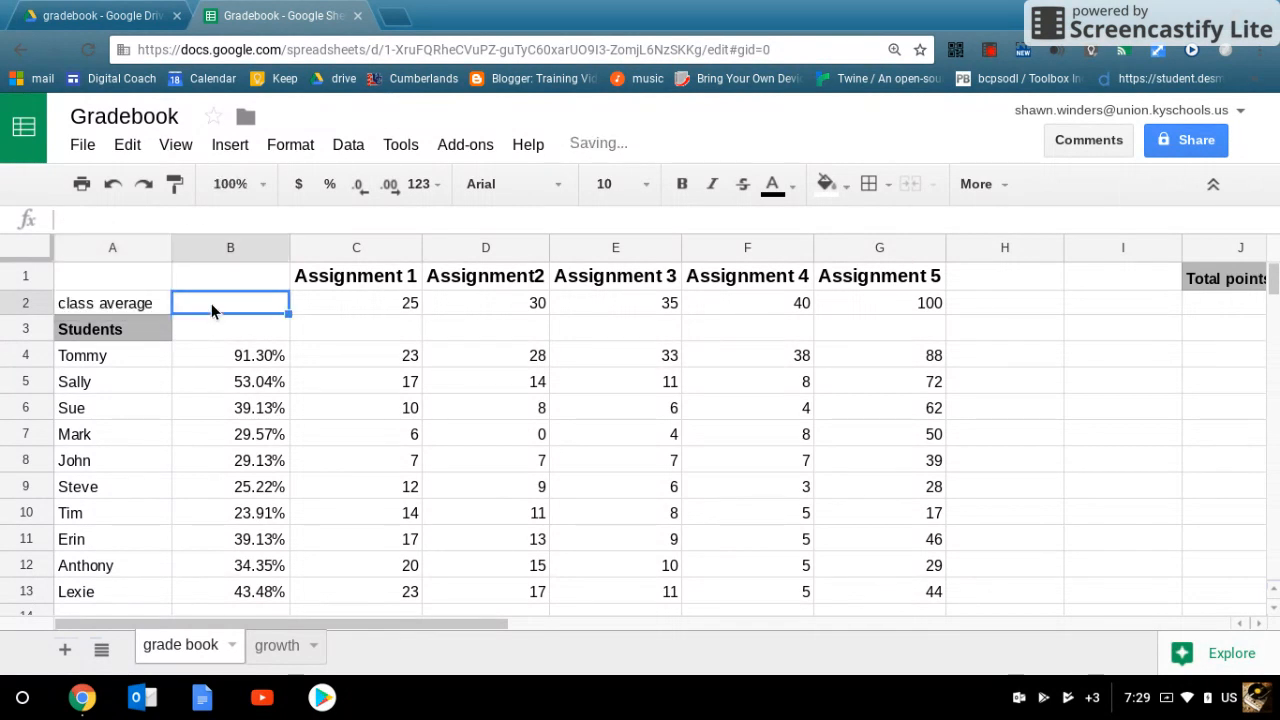
pyautogui.write('=a')
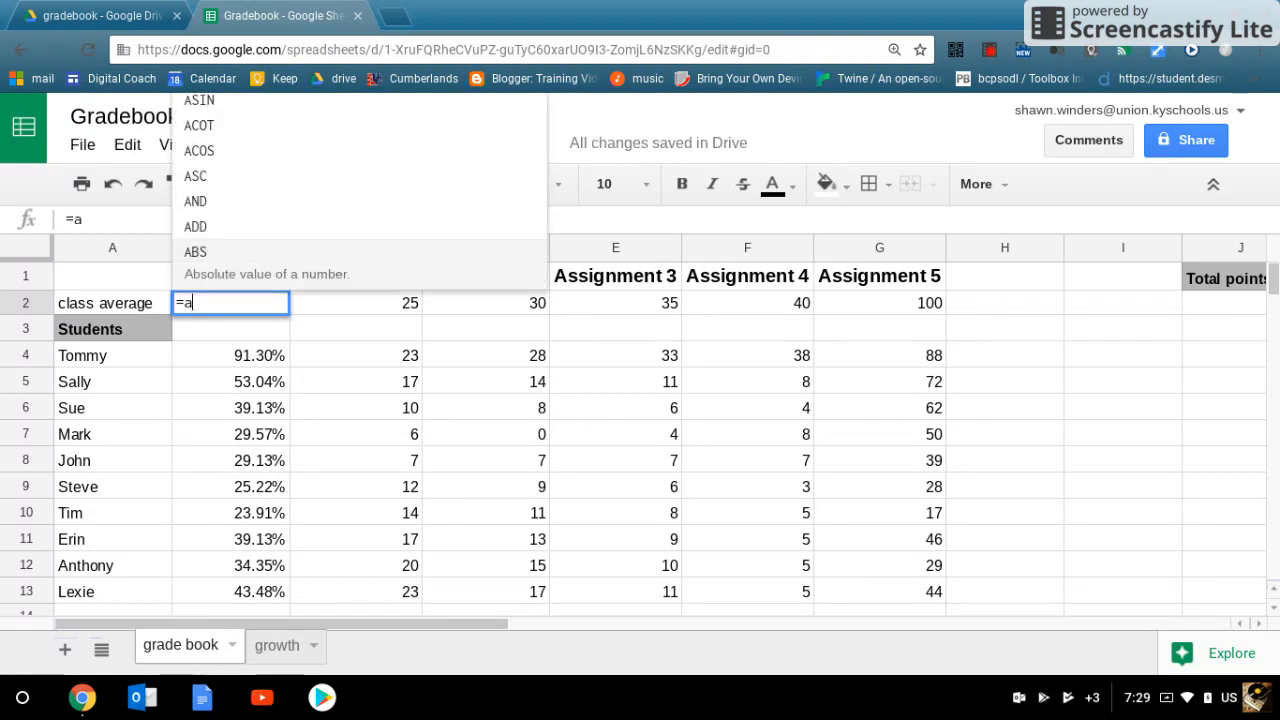
pyautogui.write('vf')
pyautogui.press('BackSpace')
pyautogui.write('g')
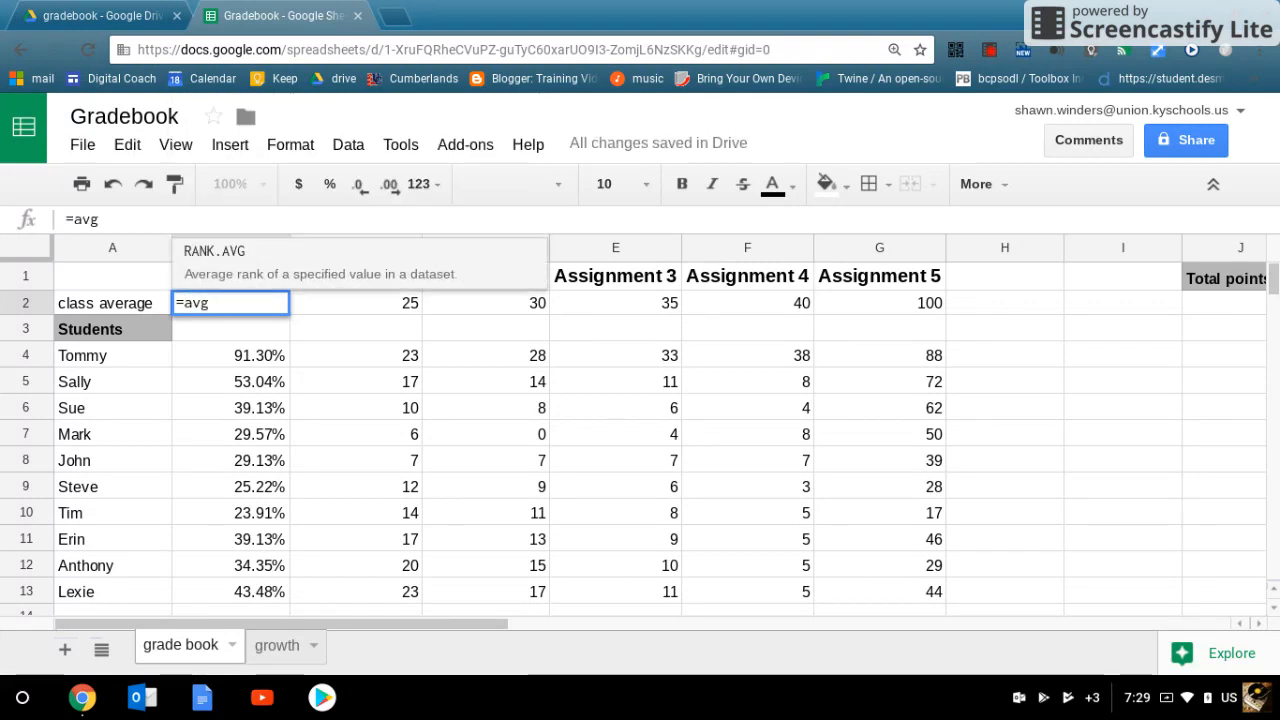
pyautogui.press('BackSpace')
pyautogui.press('BackSpace')
pyautogui.press('BackSpace')
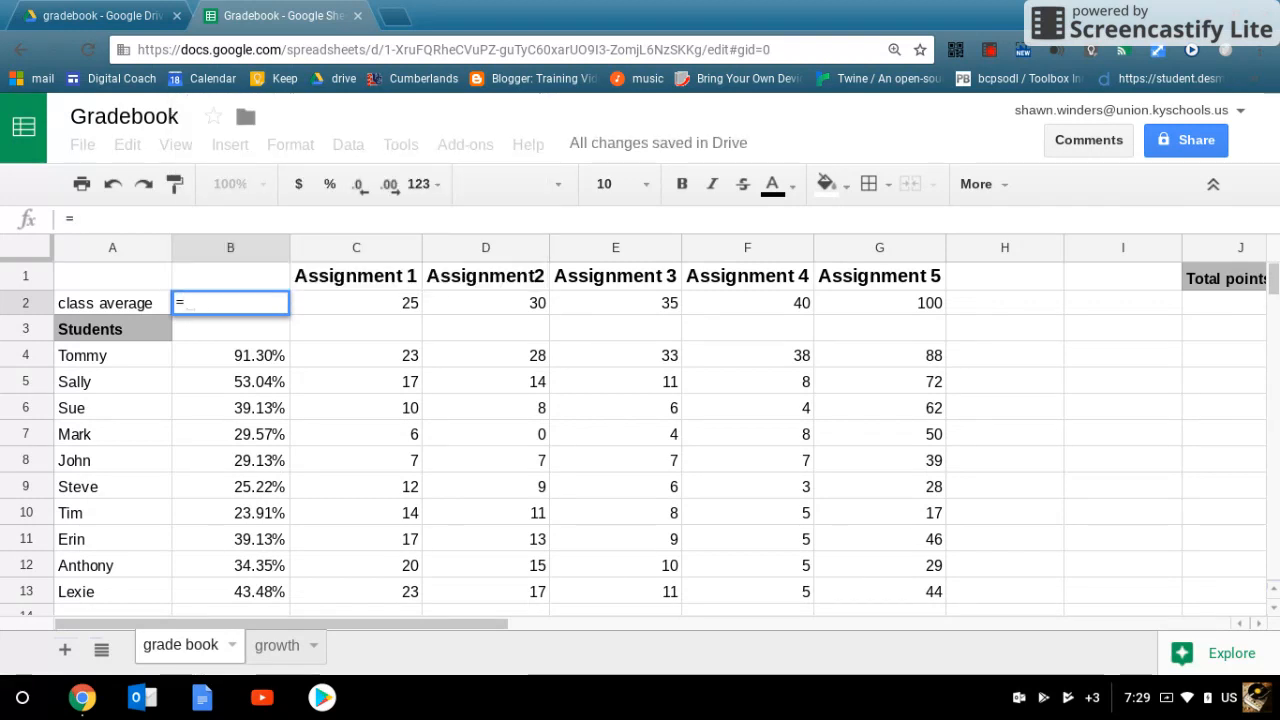
pyautogui.write('AVER')
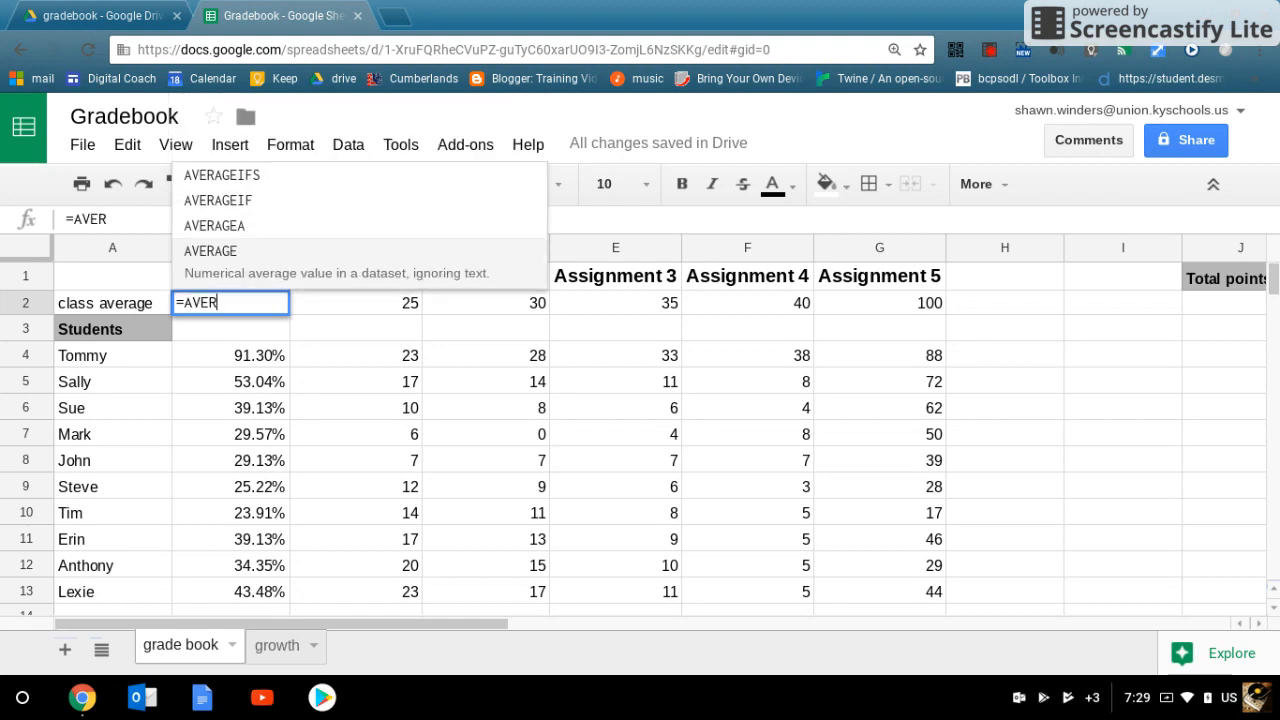
pyautogui.click(270, 237)
pyautogui.write('((')
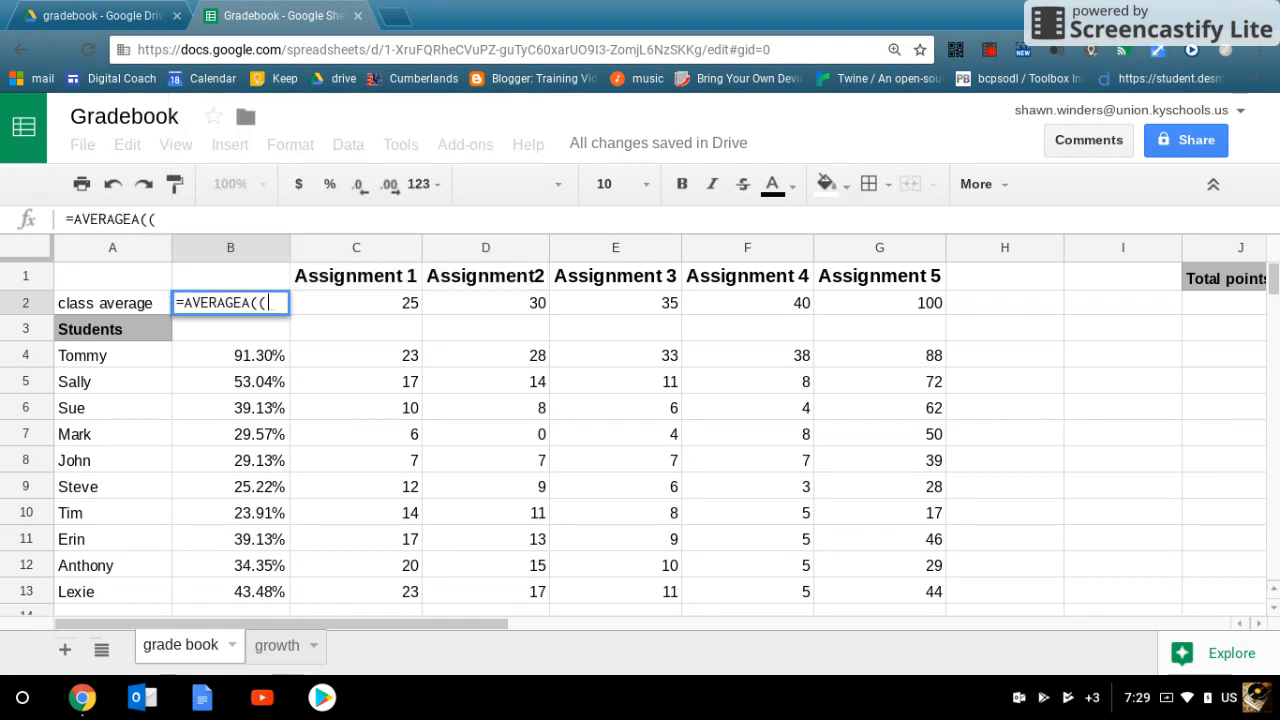
pyautogui.moveTo(251, 357); pyautogui.dragTo(249, 592)
pyautogui.write(')')
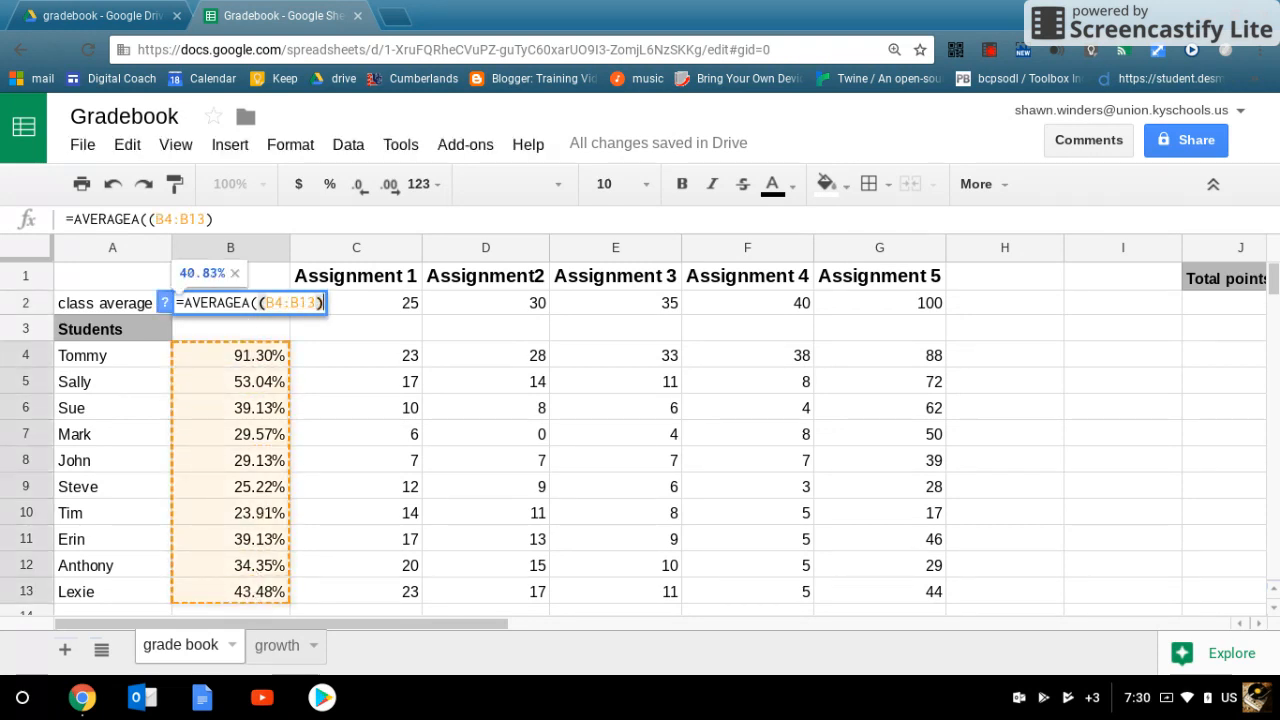
pyautogui.press('Return')
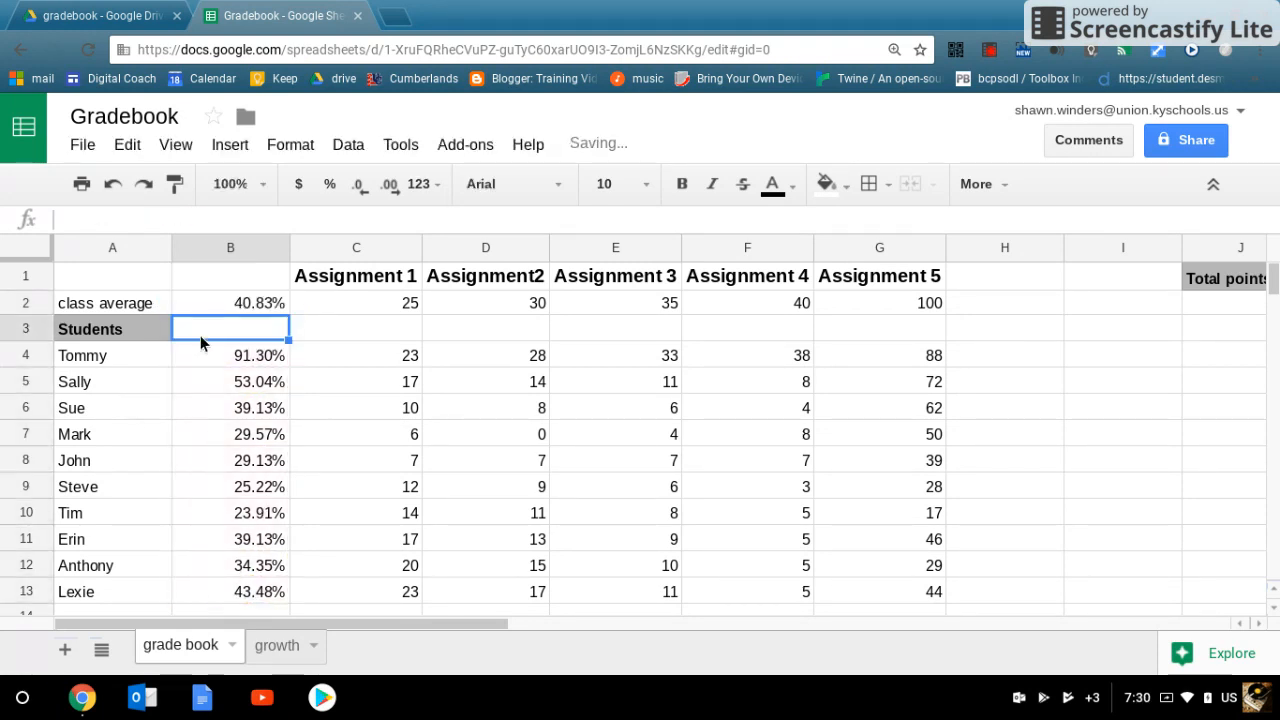
pyautogui.click(233, 302)
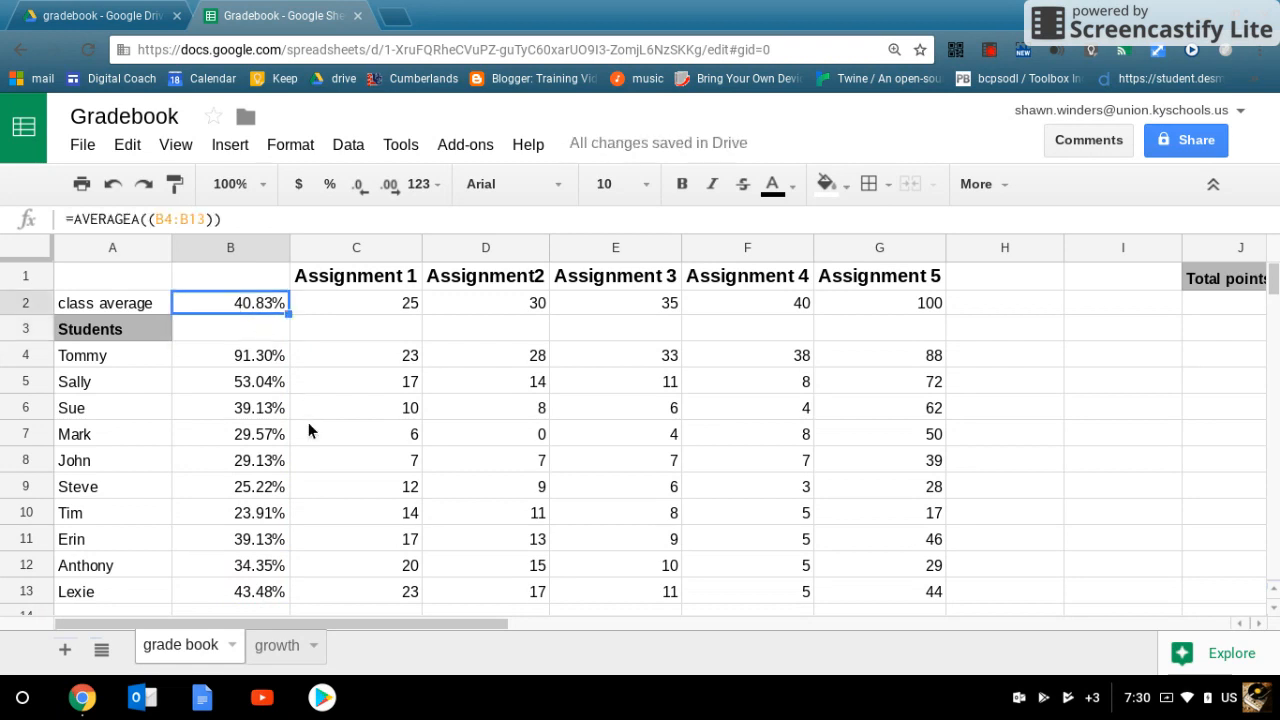
pyautogui.moveTo(255, 362); pyautogui.dragTo(285, 596)
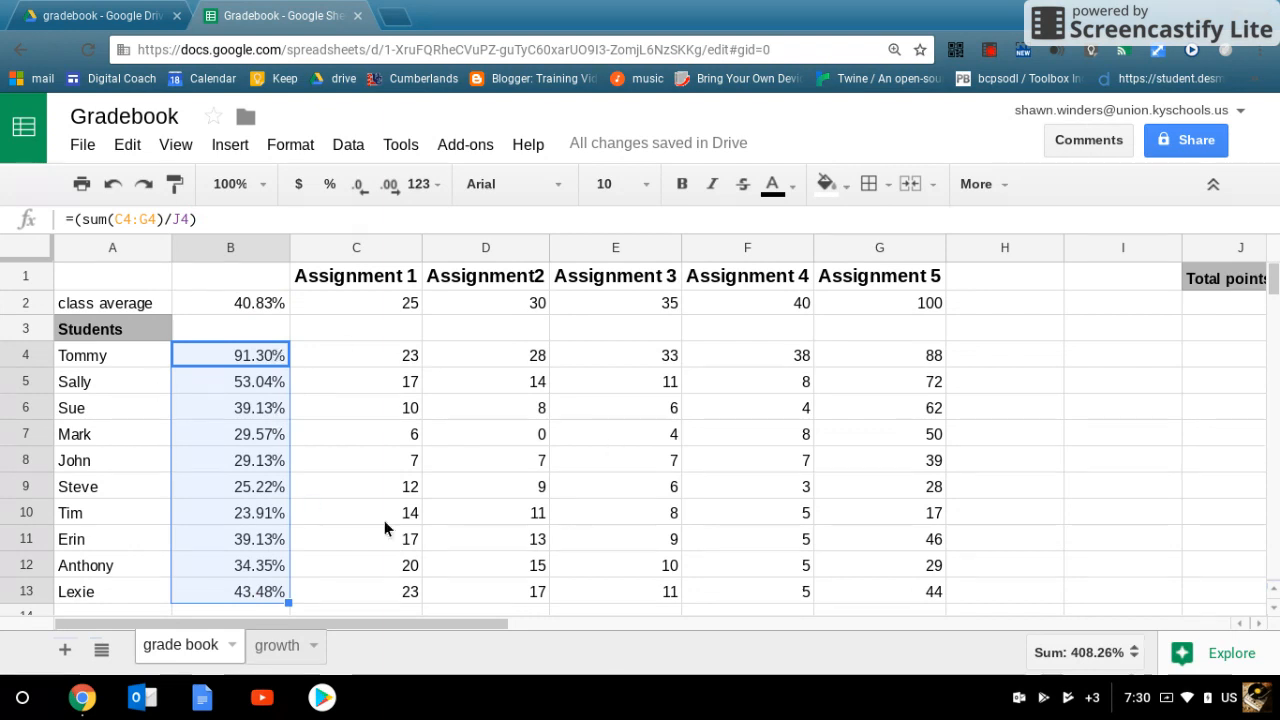
pyautogui.click(288, 145)
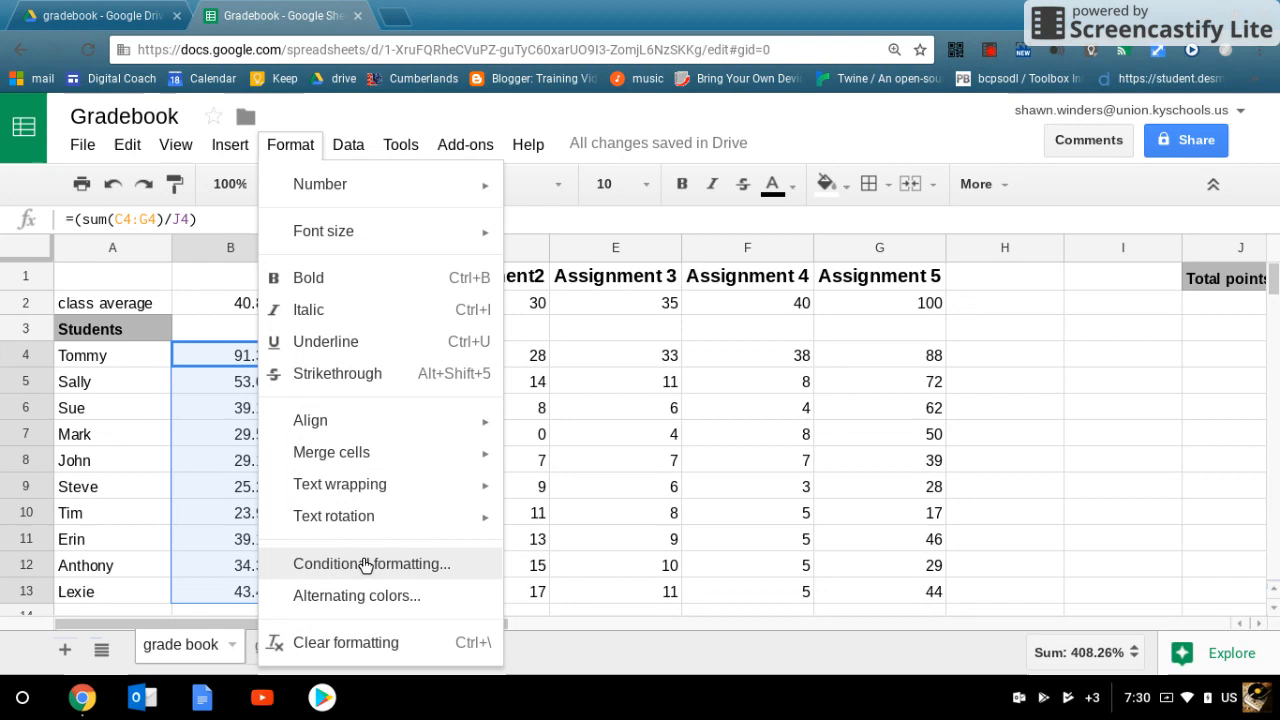
pyautogui.click(1134, 437)
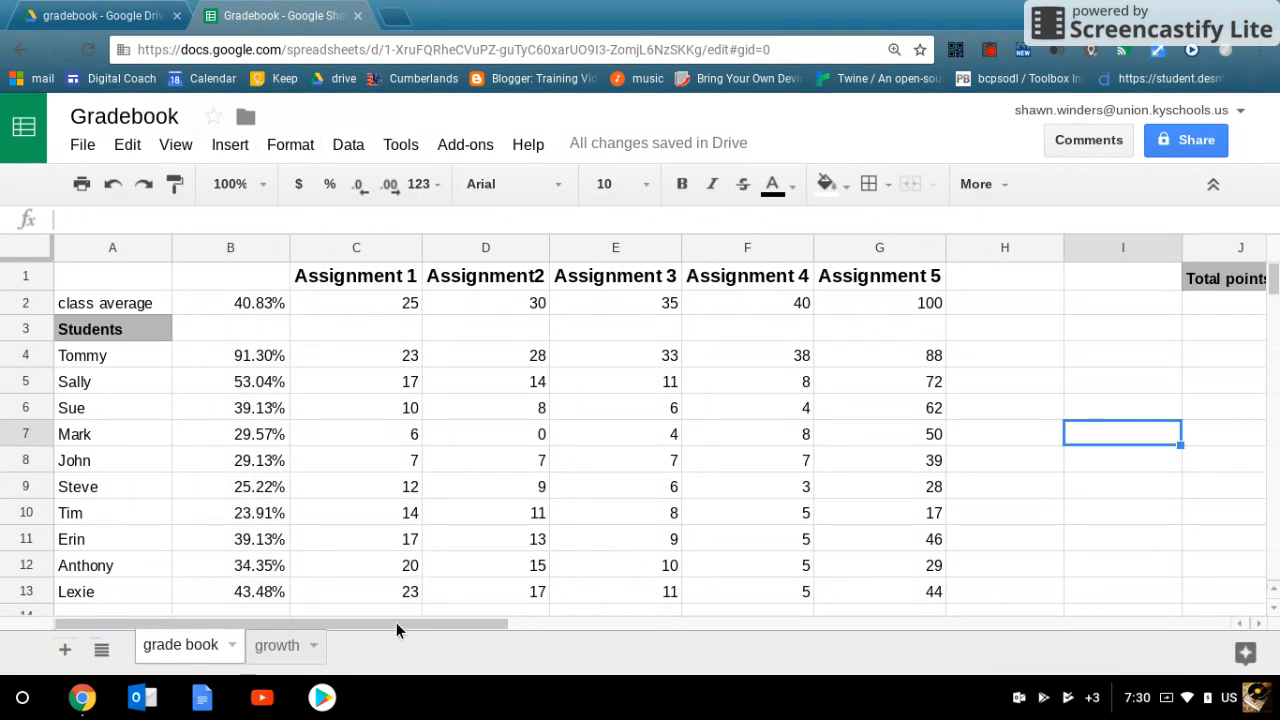
pyautogui.moveTo(396, 622); pyautogui.dragTo(466, 623)
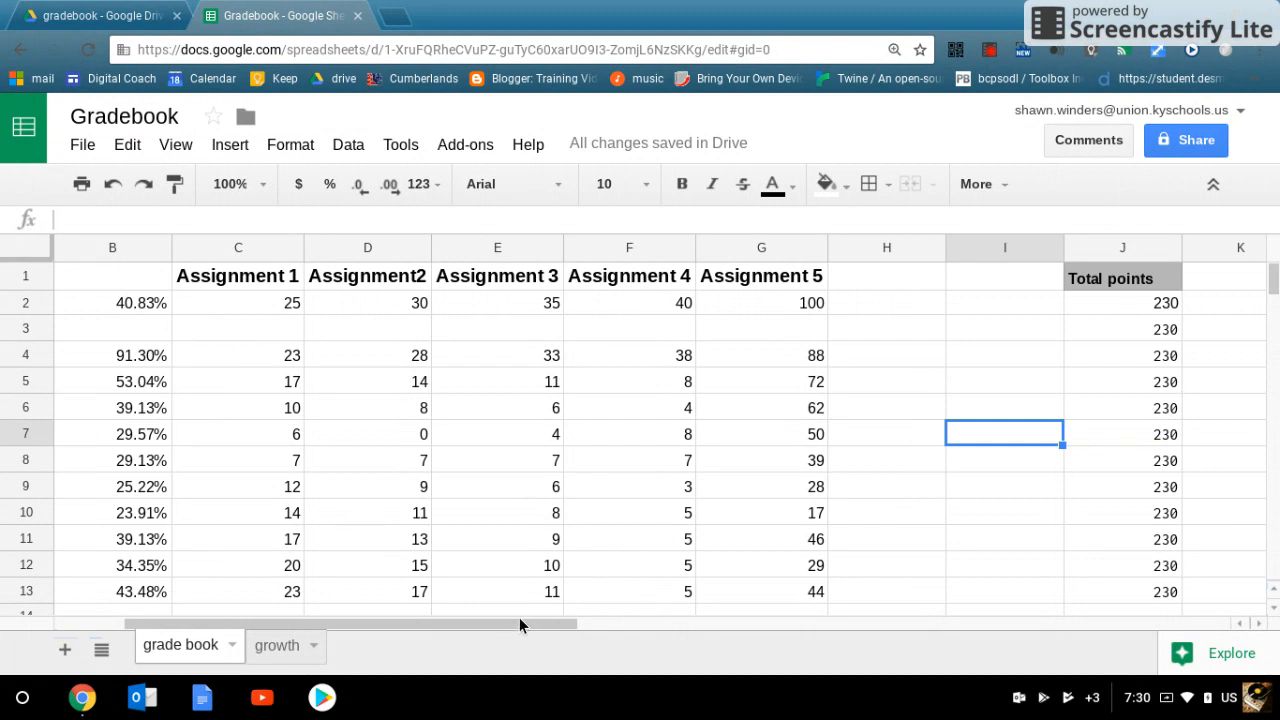
pyautogui.moveTo(523, 623); pyautogui.dragTo(449, 606)
pyautogui.click(440, 598)
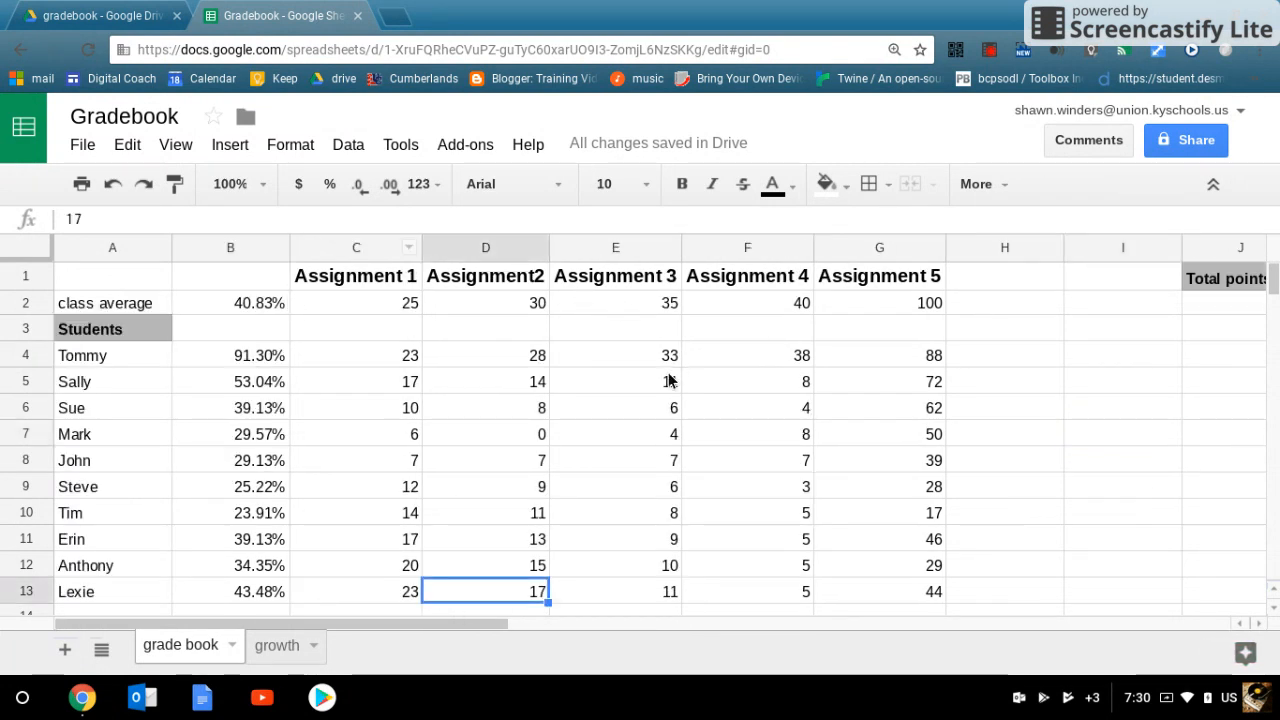
pyautogui.scroll(-1, 640, 420)
# Step: Switch to the growth sheet and fill the Students cell A3 with gray
pyautogui.click(262, 652)
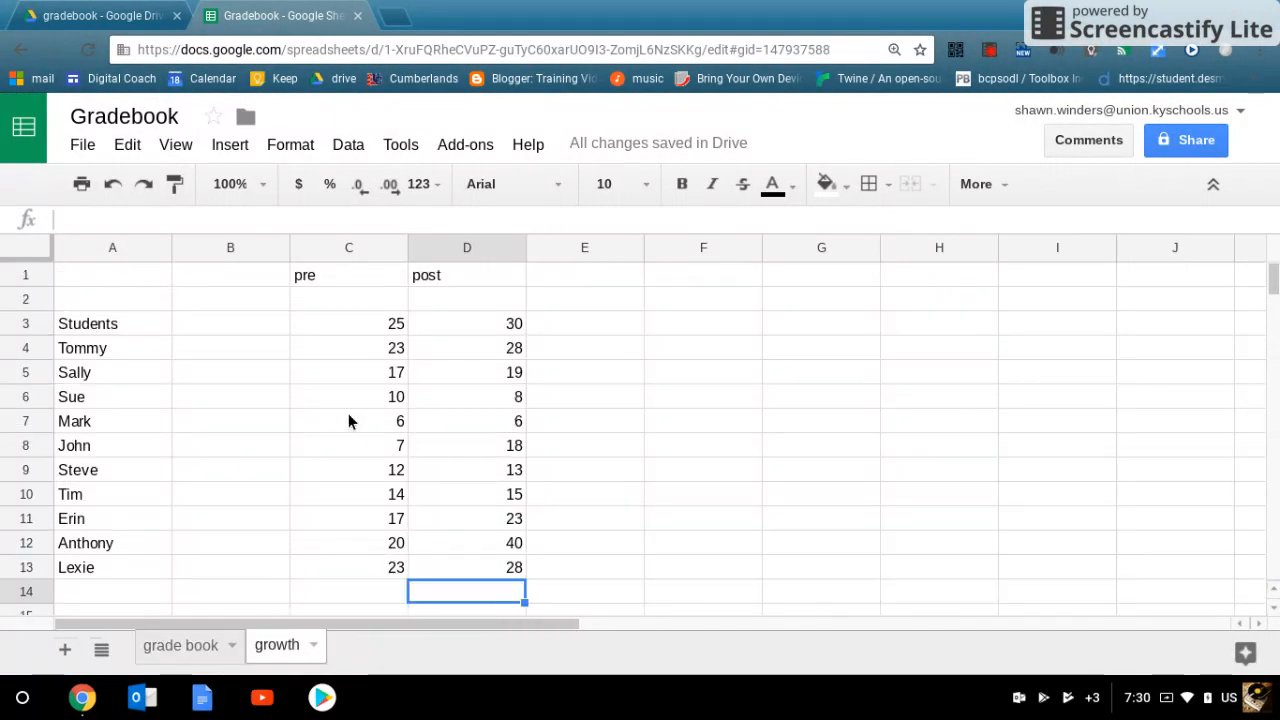
pyautogui.click(113, 330)
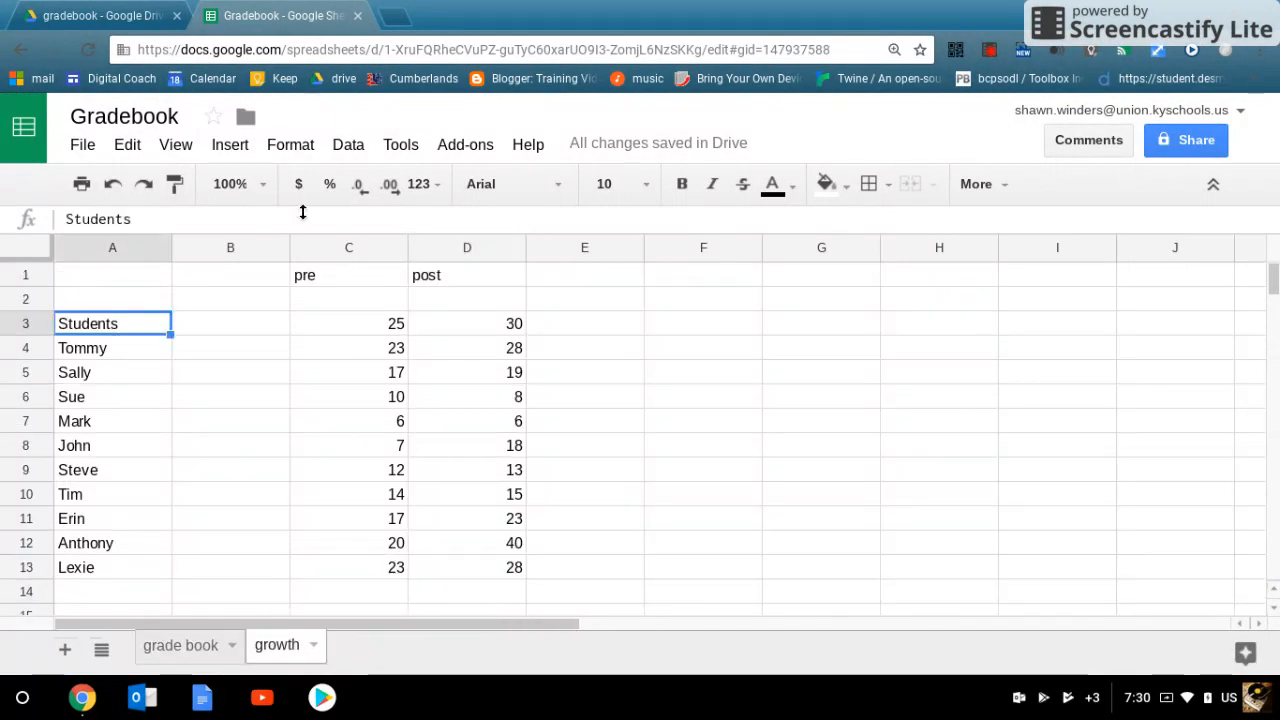
pyautogui.click(793, 186)
pyautogui.click(832, 184)
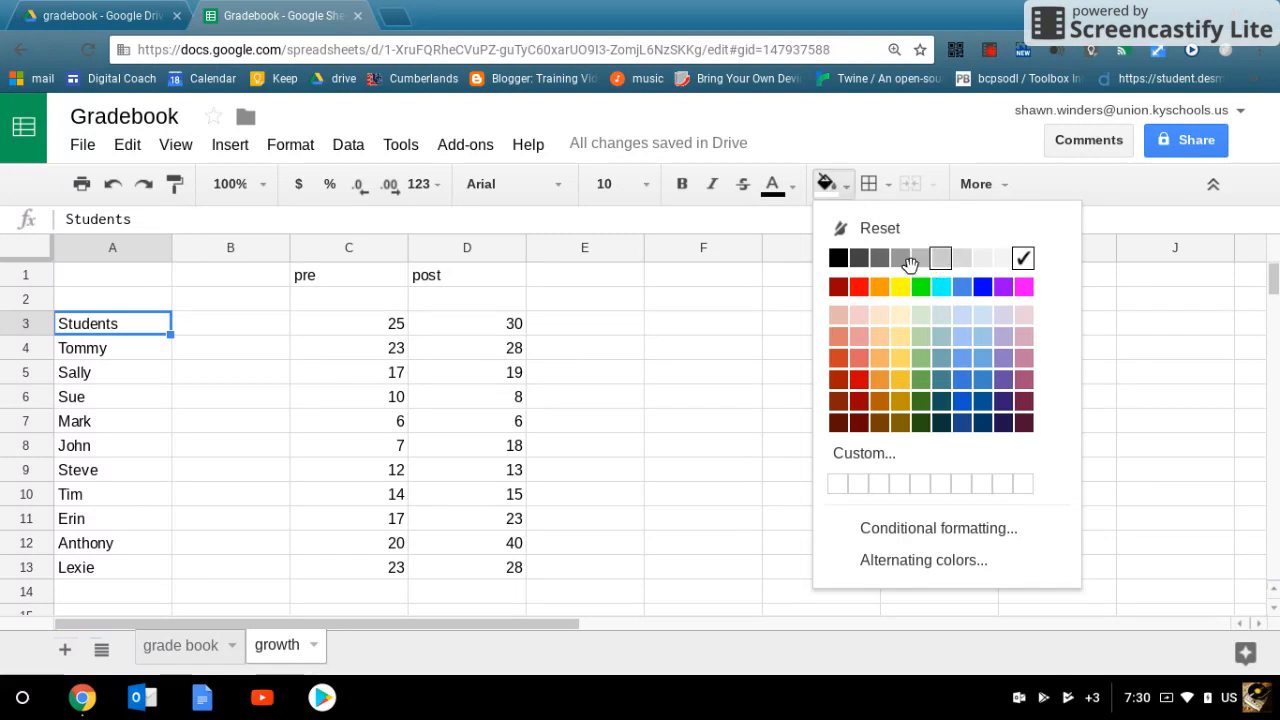
pyautogui.click(909, 258)
# Step: Fill the pre and post heading cells C1:D1 with a light gray
pyautogui.moveTo(376, 274); pyautogui.dragTo(455, 275)
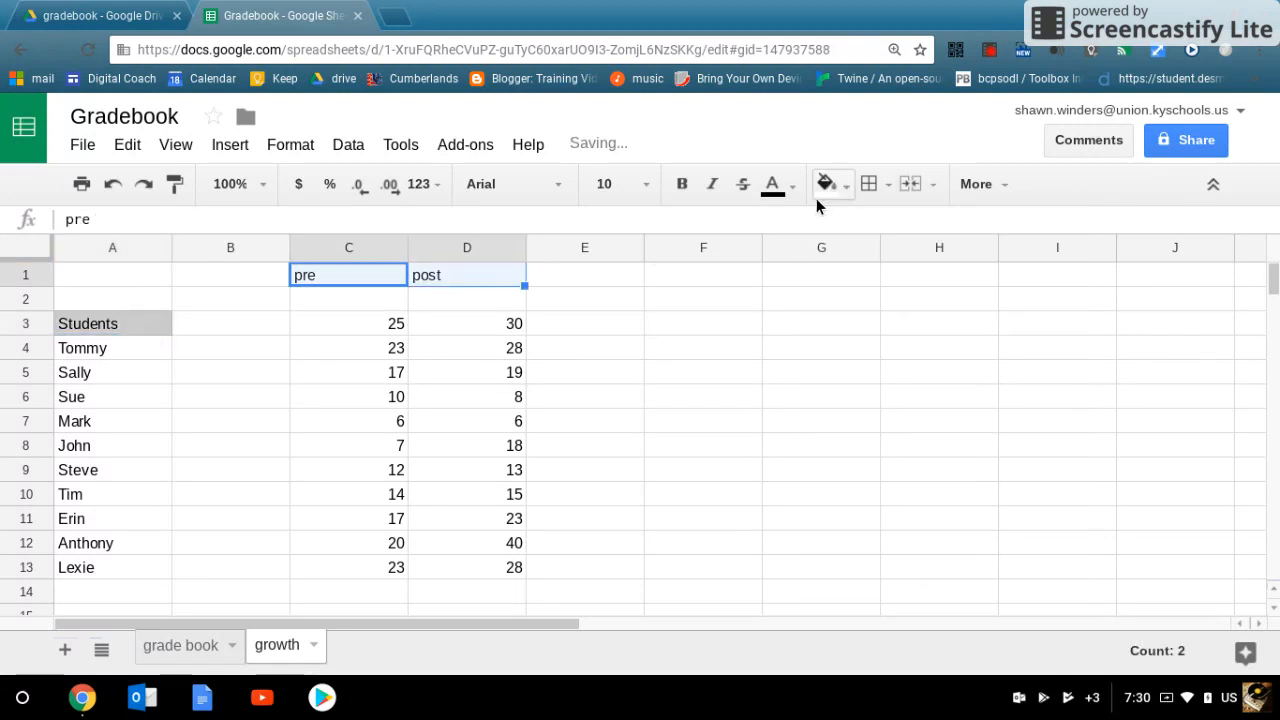
pyautogui.click(869, 184)
pyautogui.click(850, 186)
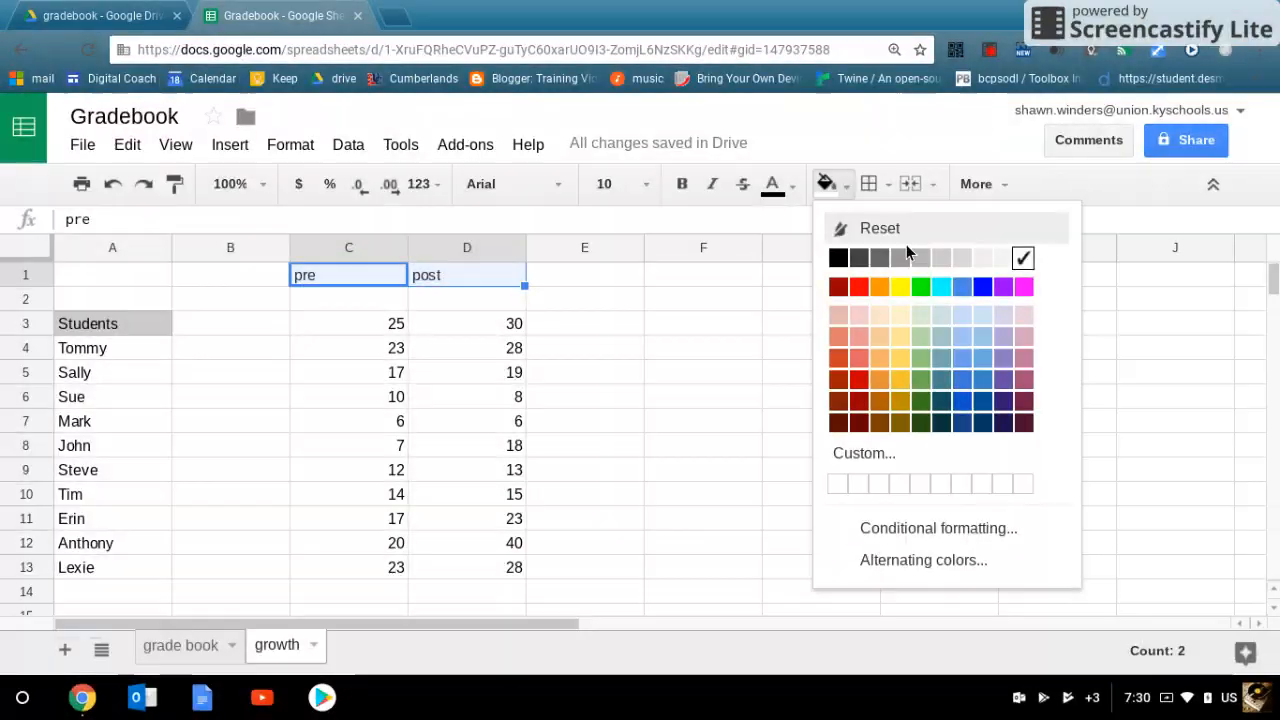
pyautogui.click(975, 258)
pyautogui.click(620, 372)
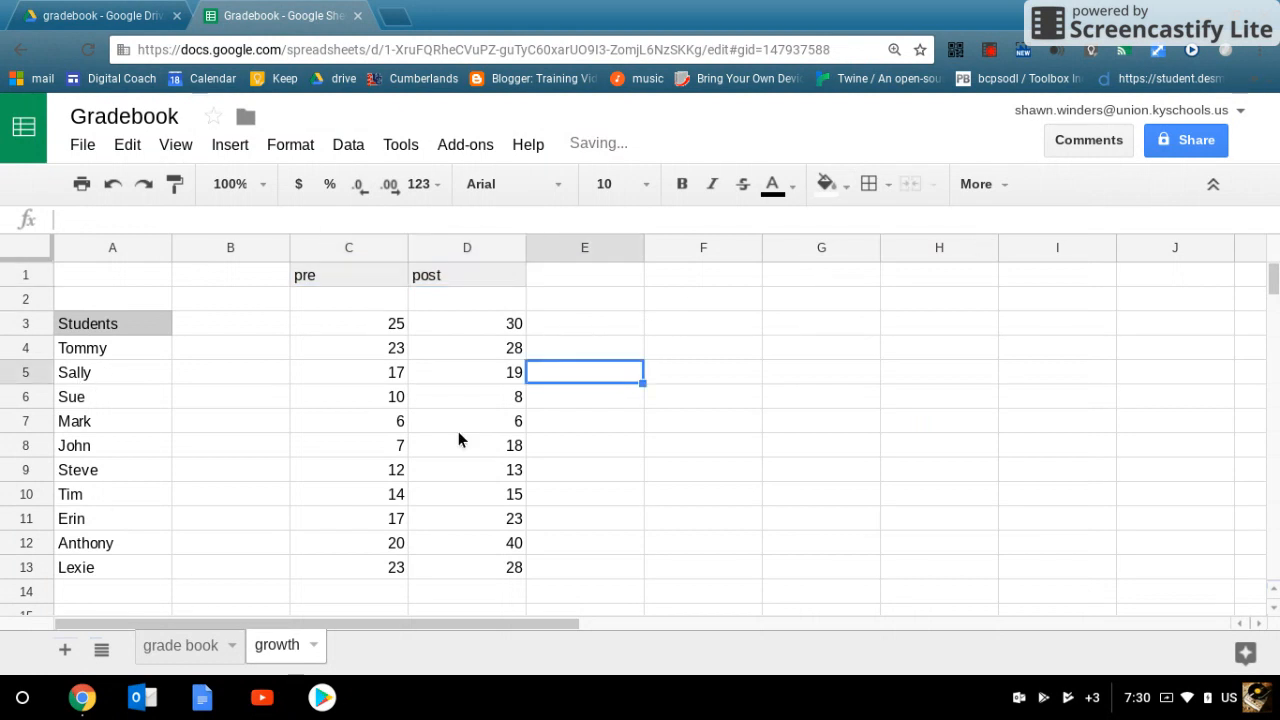
# Step: Enter the heading growth in F1 and the note differnce / orginal beneath it in F2
pyautogui.click(655, 278)
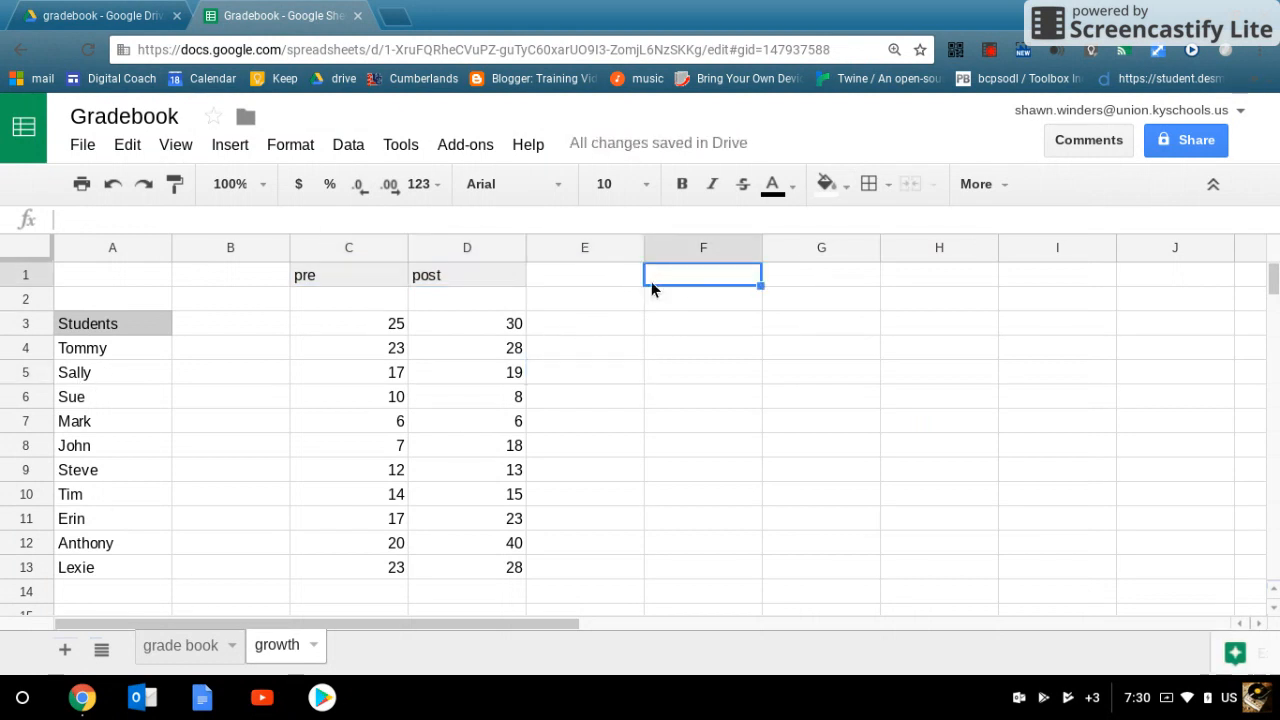
pyautogui.write('grow')
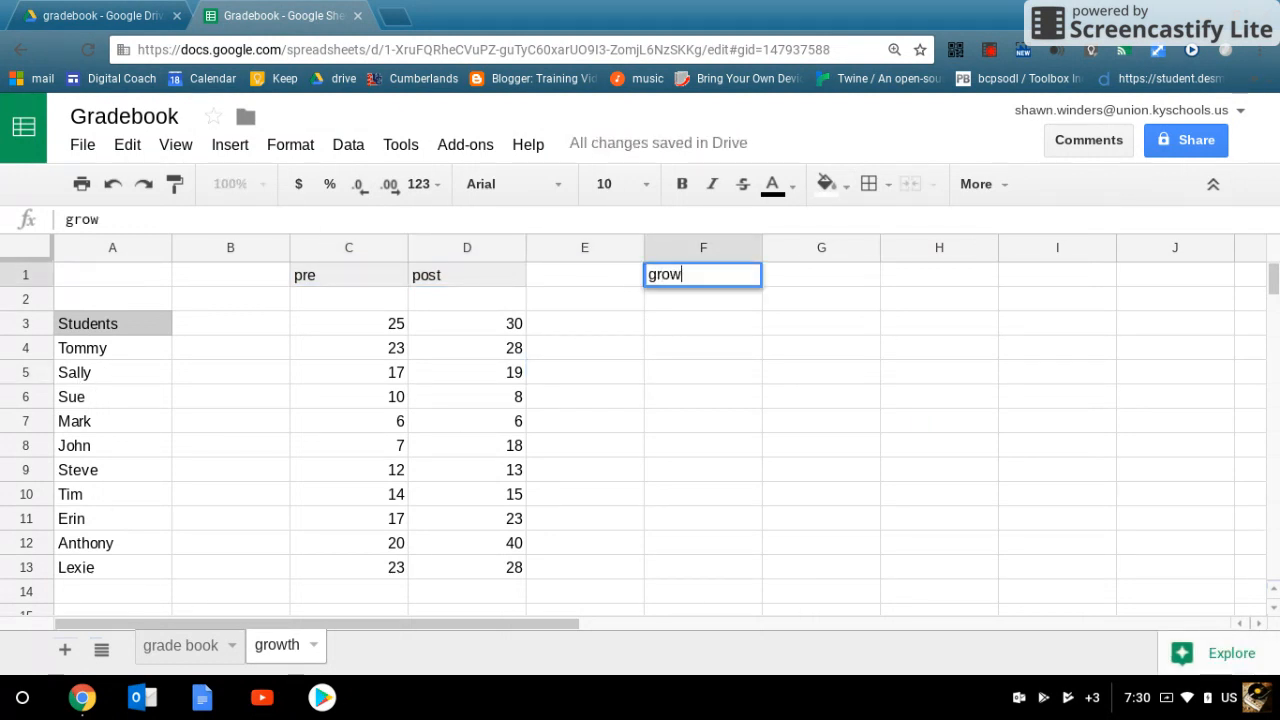
pyautogui.write('th')
pyautogui.click(672, 303)
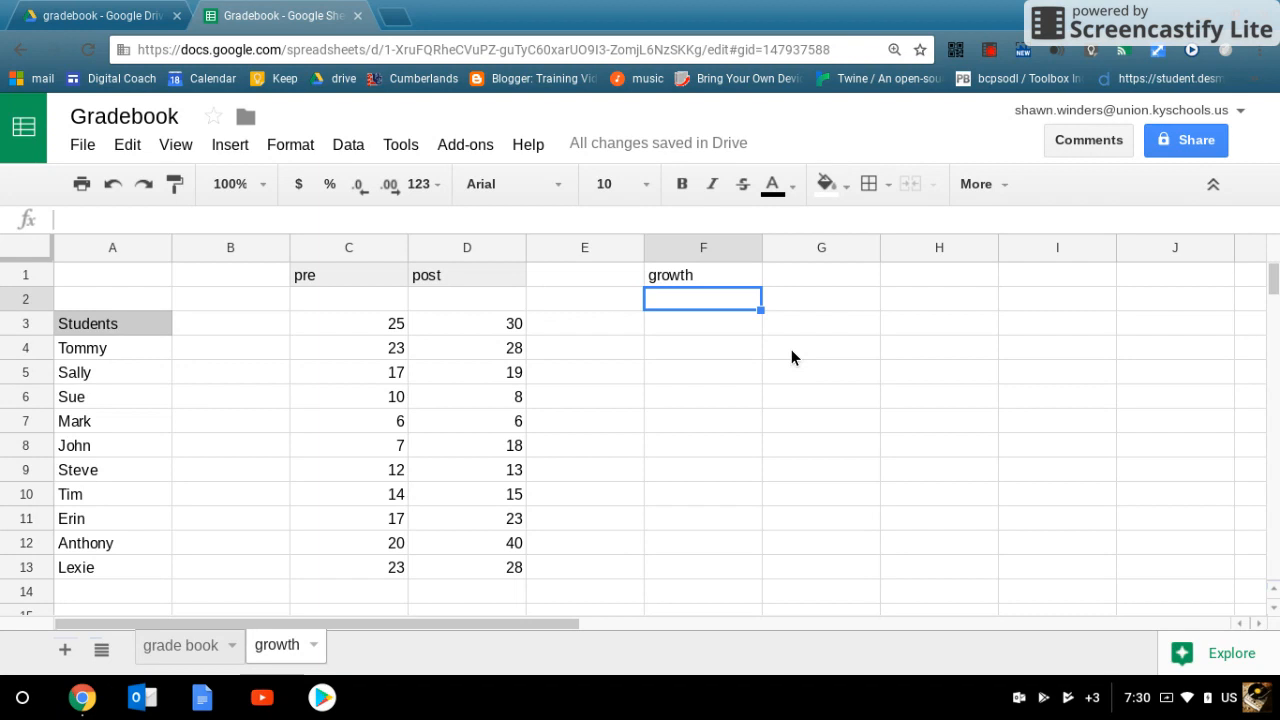
pyautogui.write('differnce')
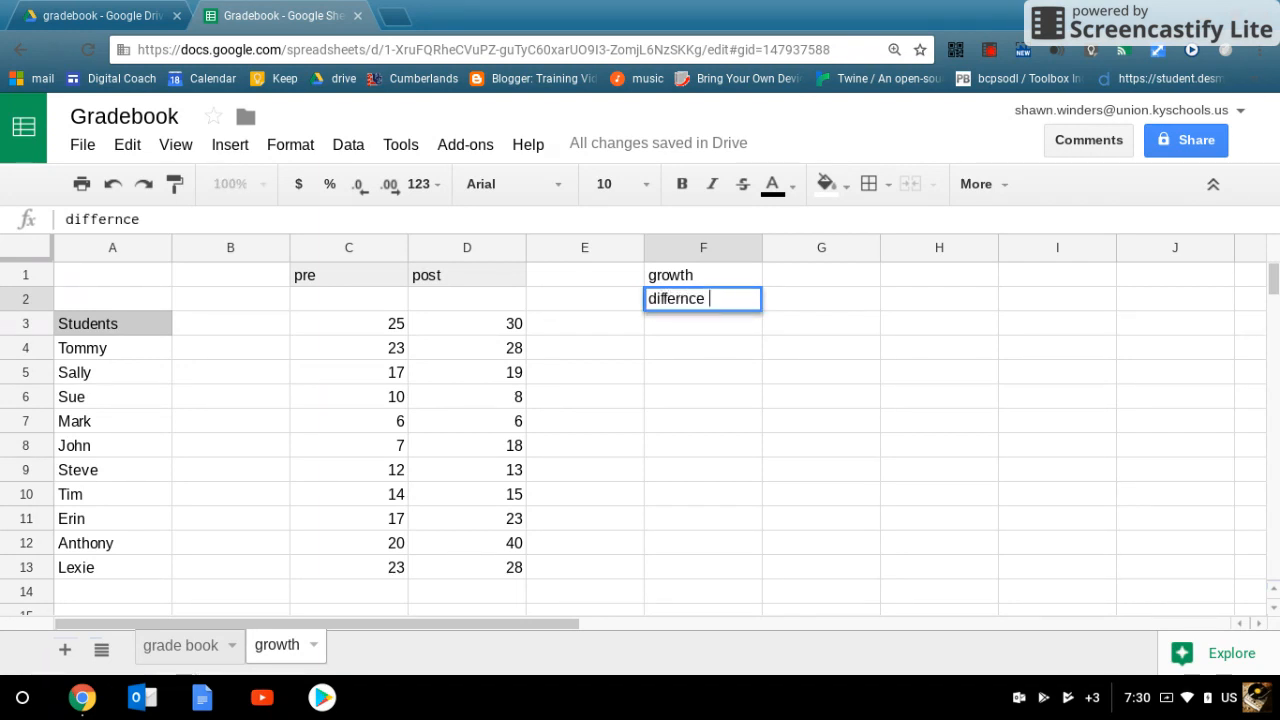
pyautogui.write(' / orginal')
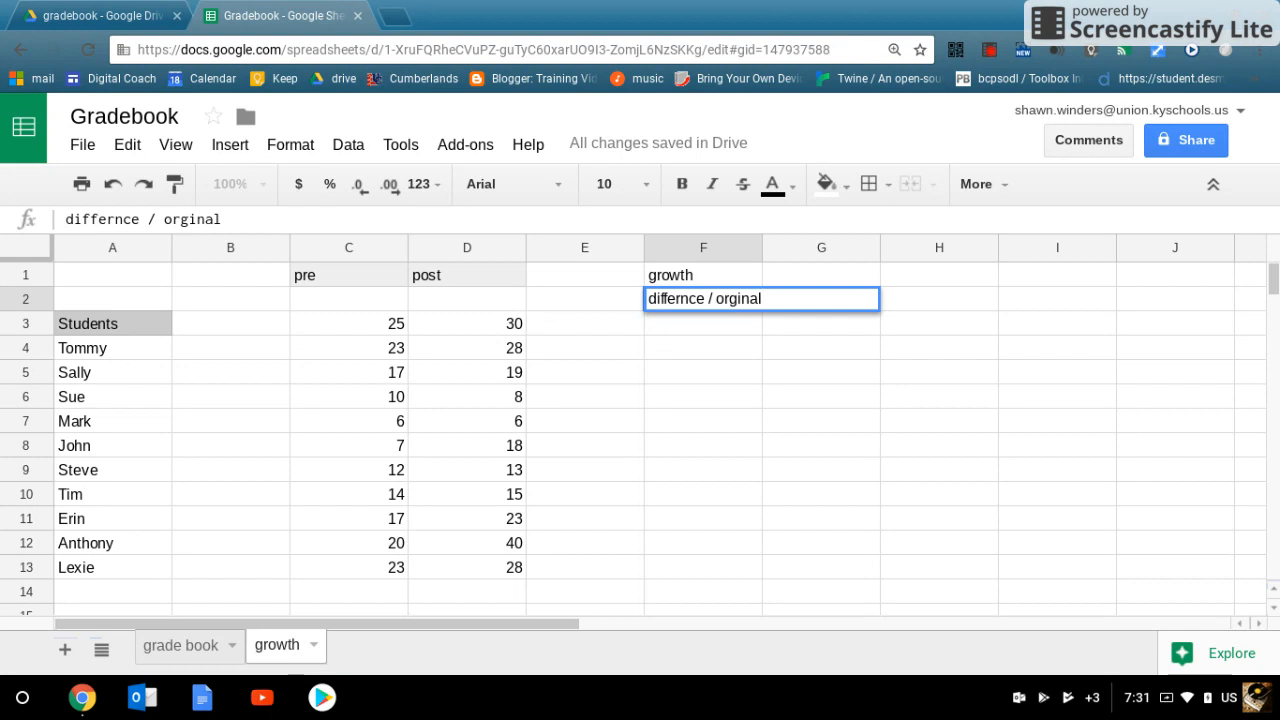
# Step: Enter the formula =(D3-C3)/C3 in F3 to calculate growth from the pre and post scores
pyautogui.click(692, 324)
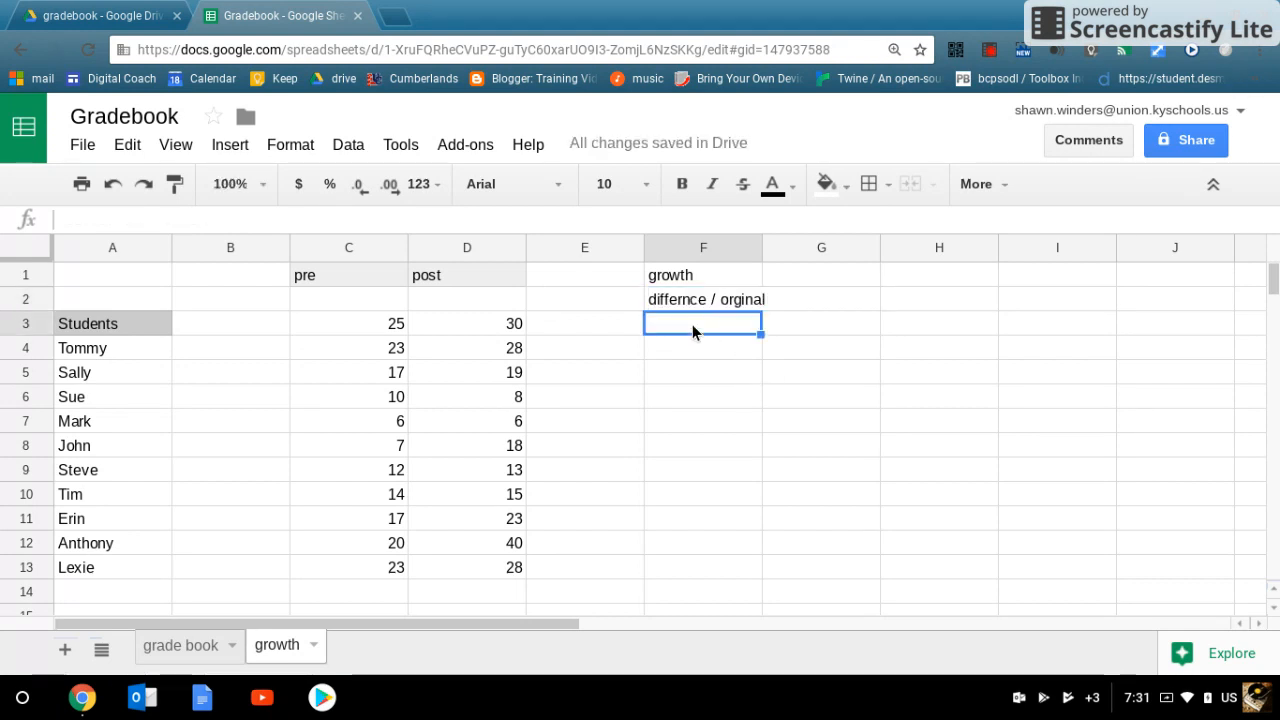
pyautogui.write('=')
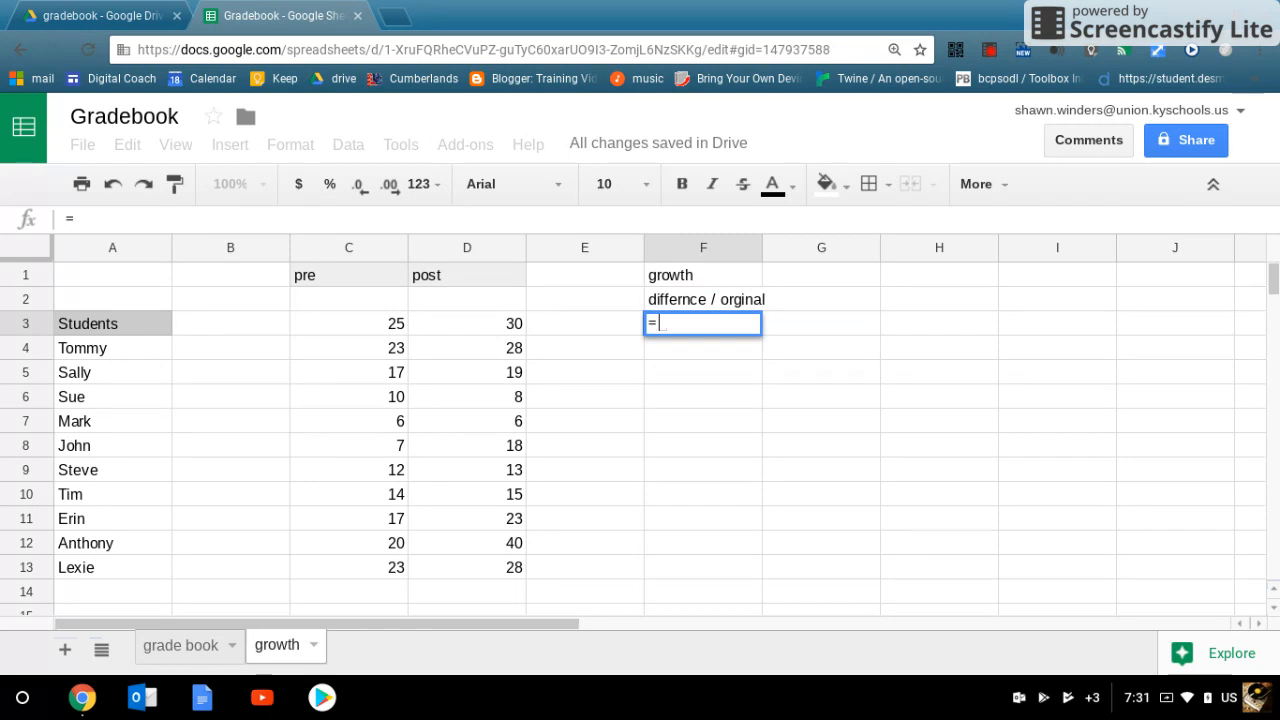
pyautogui.write('(')
pyautogui.click(517, 330)
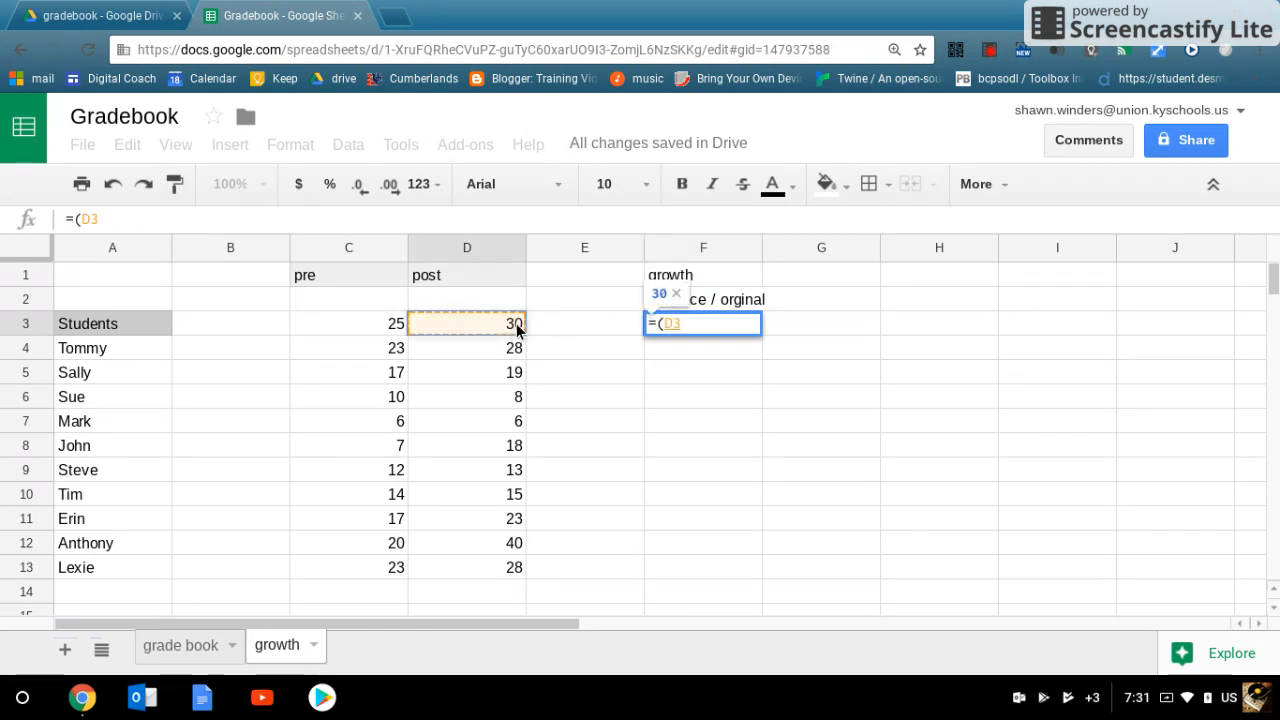
pyautogui.write('-')
pyautogui.click(395, 326)
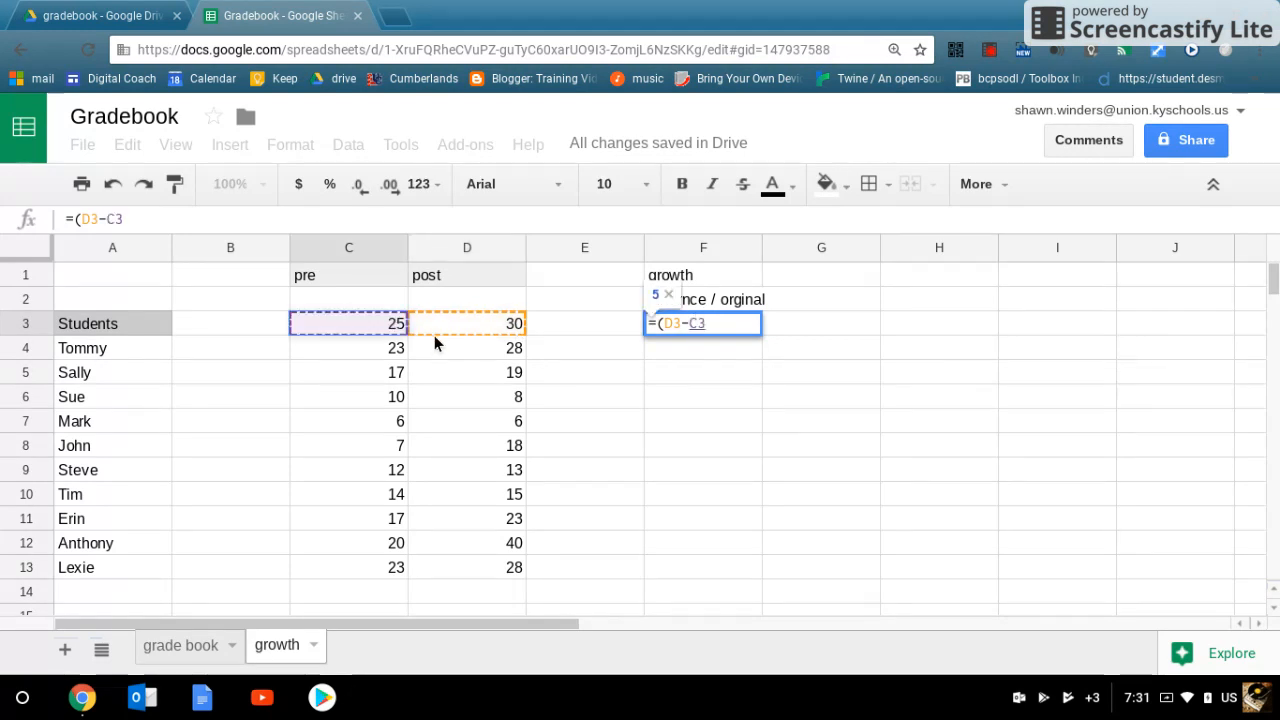
pyautogui.write(')')
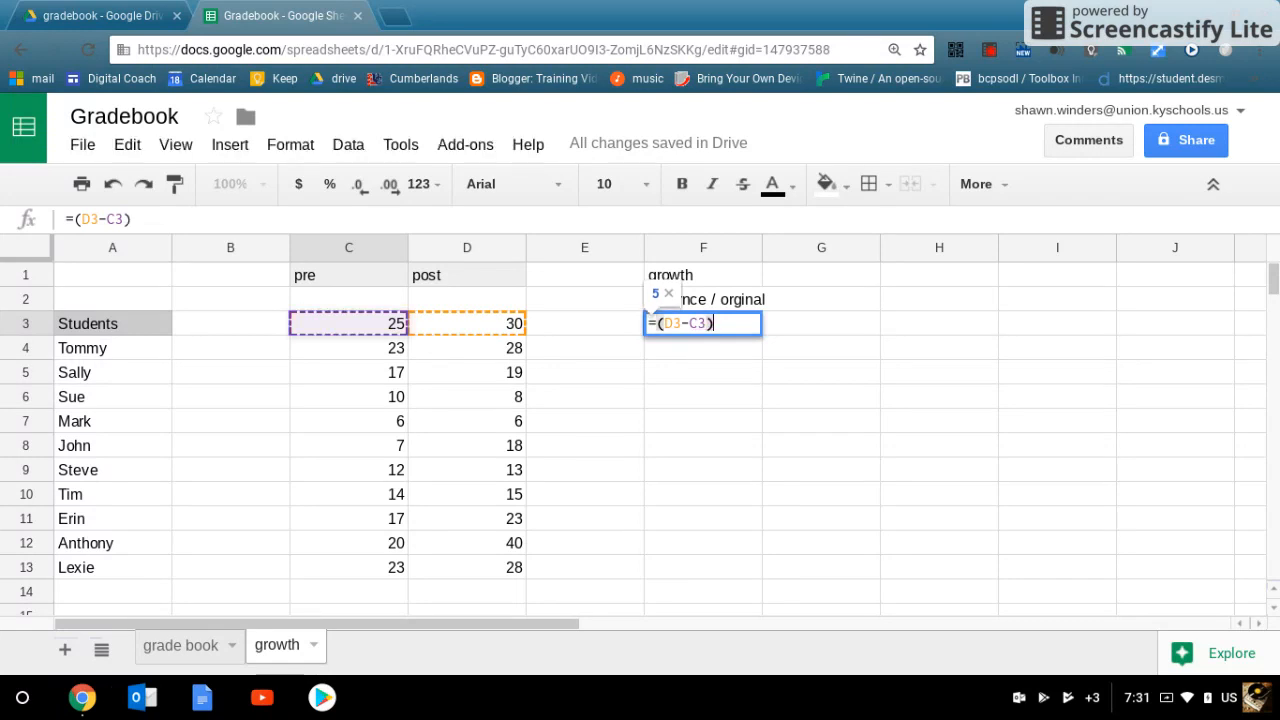
pyautogui.write('/')
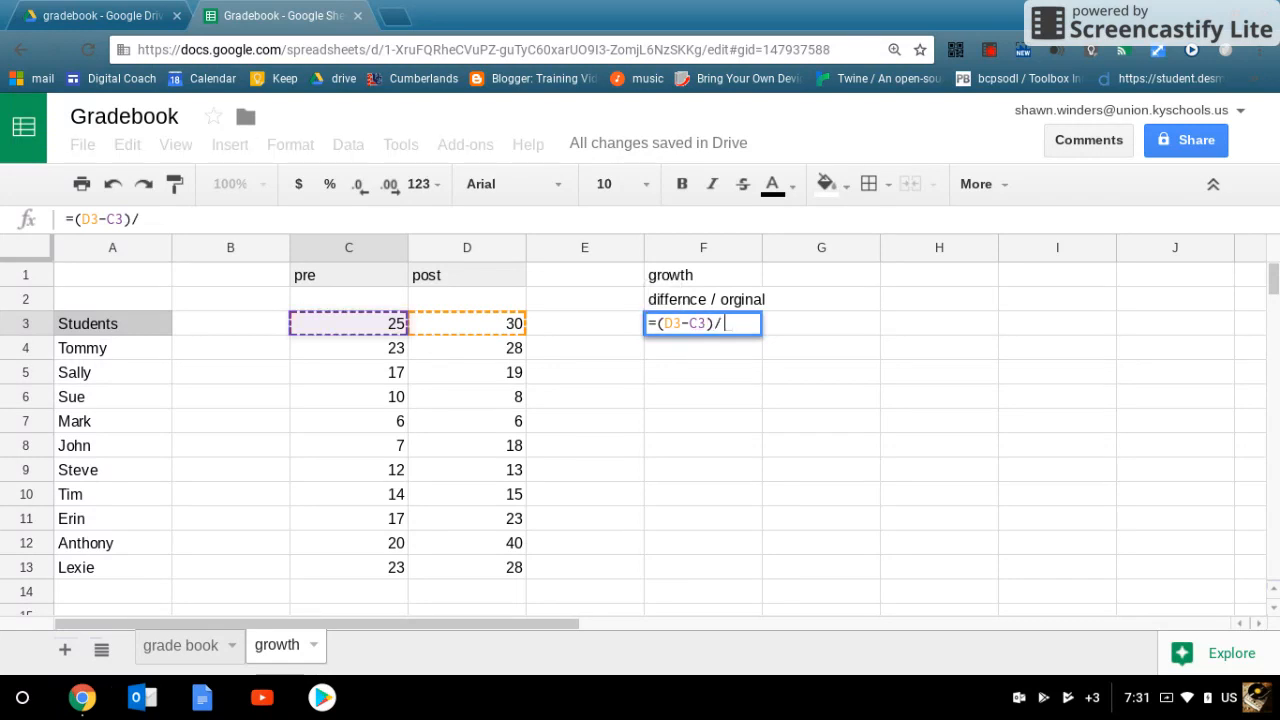
pyautogui.click(346, 328)
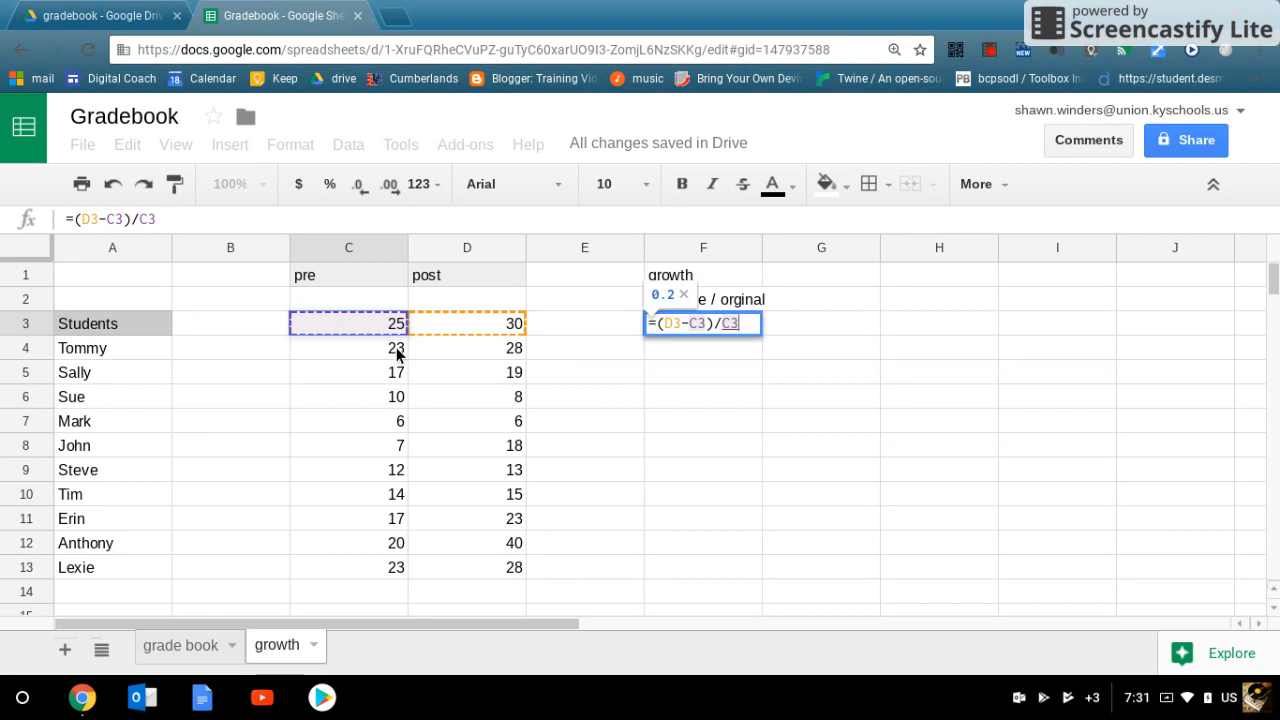
pyautogui.press('Return')
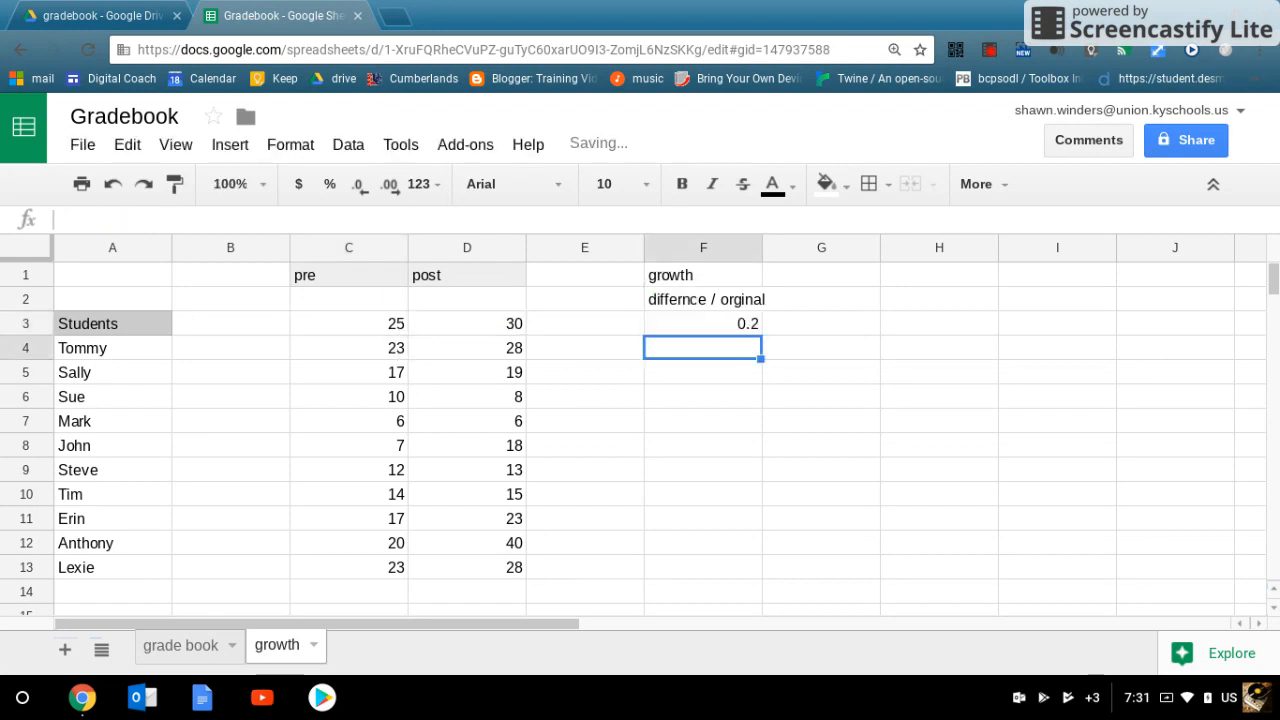
# Step: Copy the growth formula from F3 down through F13 and format the filled range as percent
pyautogui.click(717, 317)
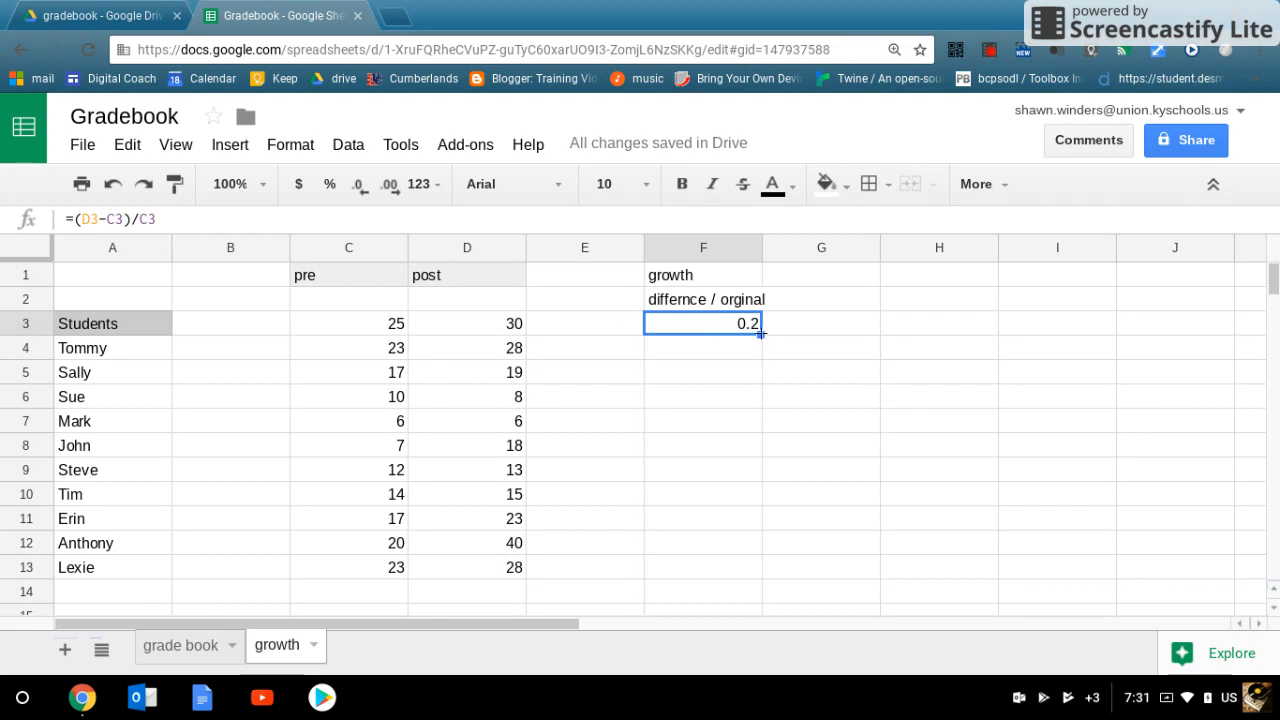
pyautogui.moveTo(760, 334); pyautogui.dragTo(783, 576)
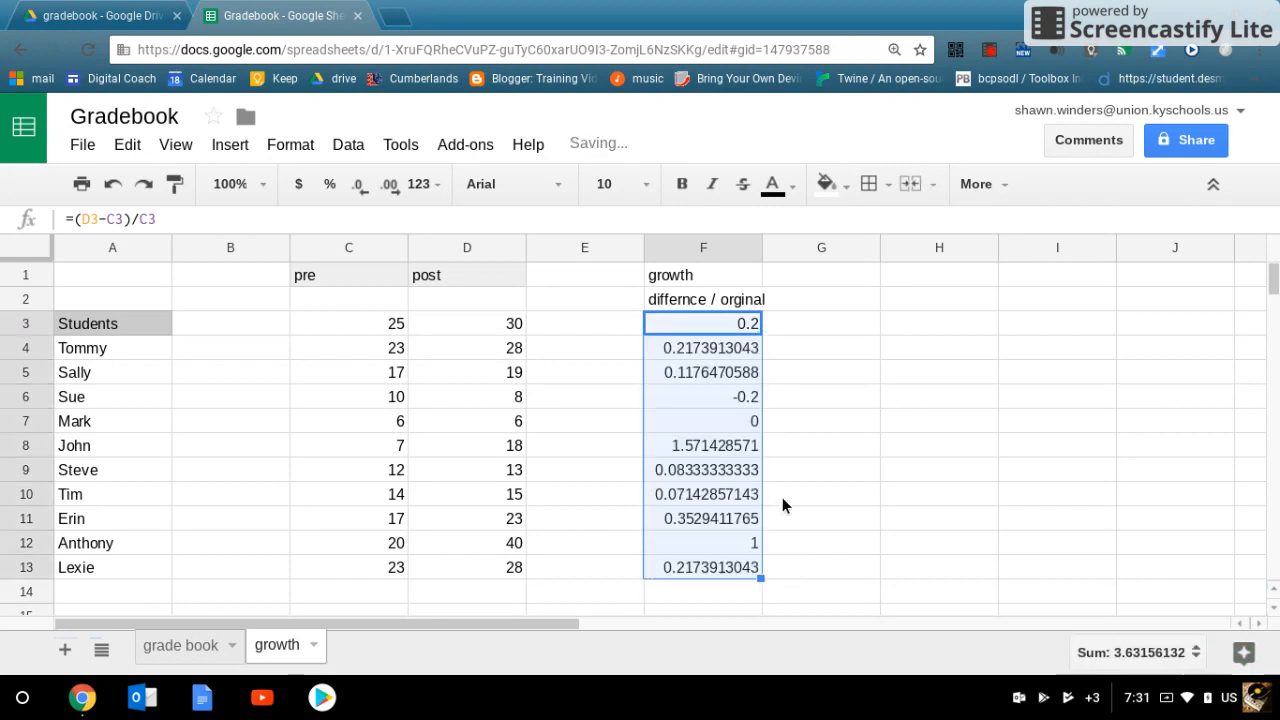
pyautogui.click(290, 145)
pyautogui.moveTo(486, 186)
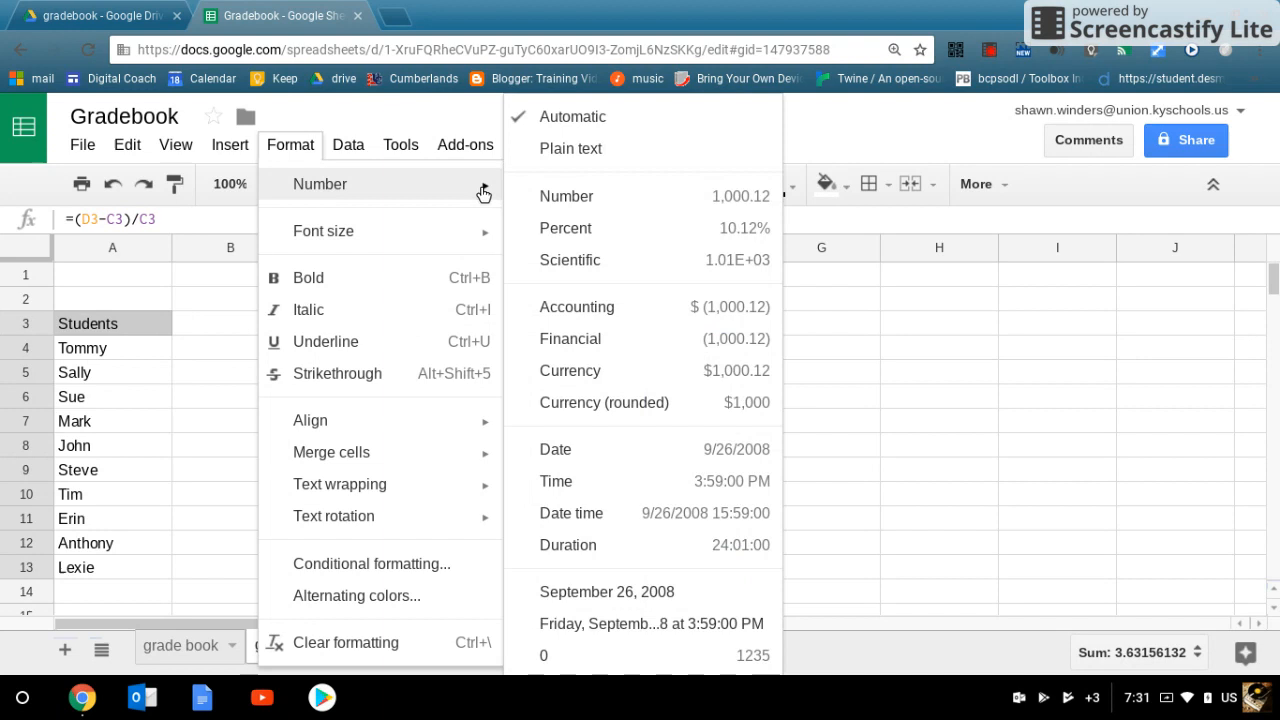
pyautogui.click(590, 229)
pyautogui.click(925, 352)
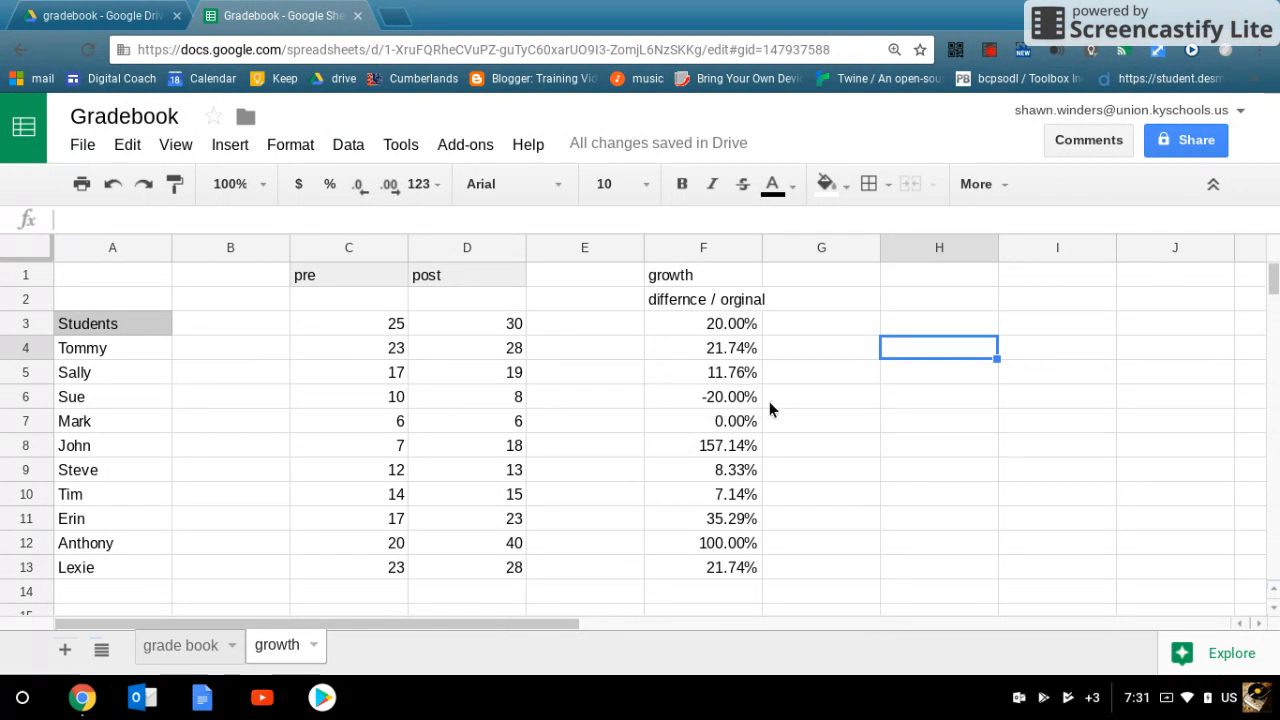
# Step: Inspect the growth percentages and formulas in F6, F7, F8 and F12 against their pre and post scores
pyautogui.click(708, 397)
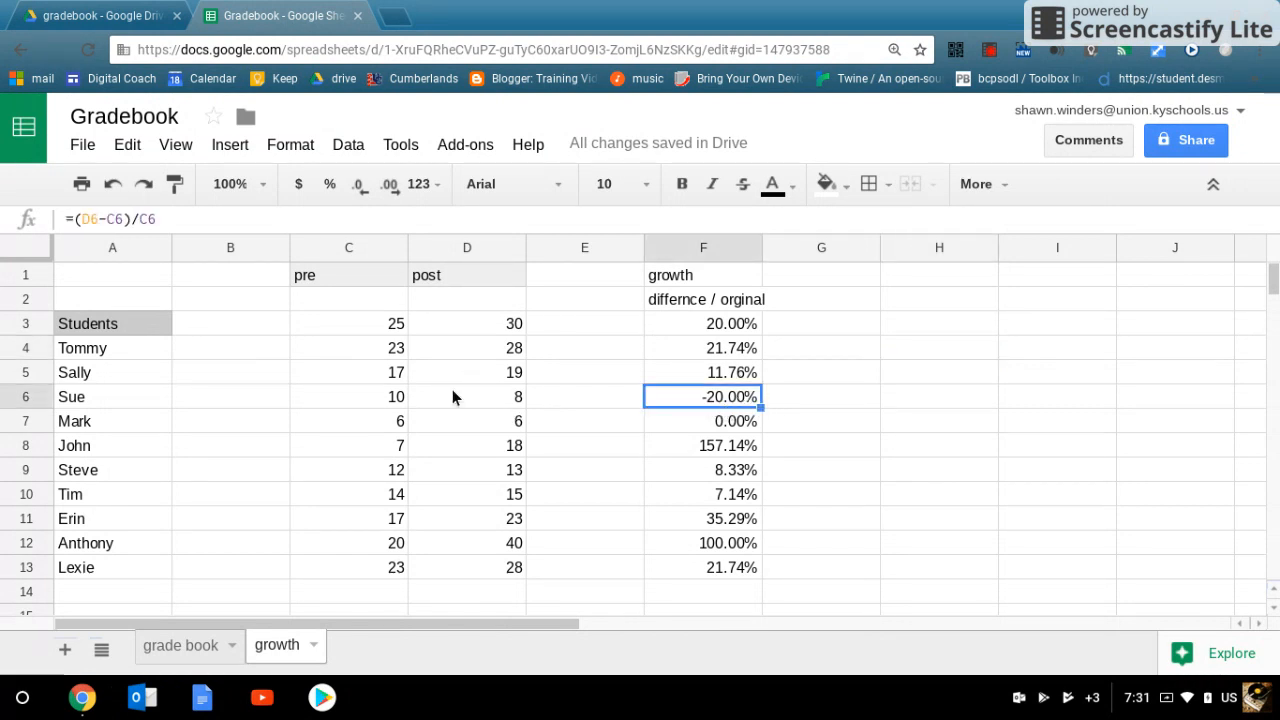
pyautogui.click(748, 427)
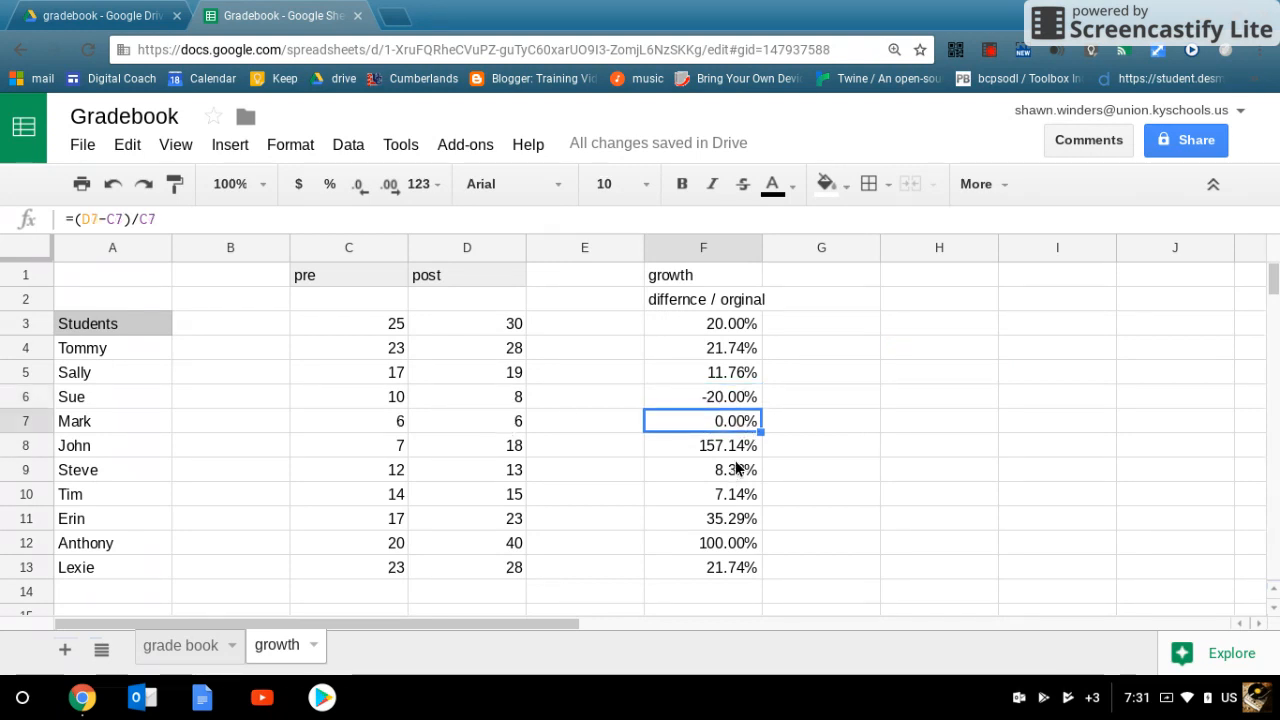
pyautogui.click(727, 447)
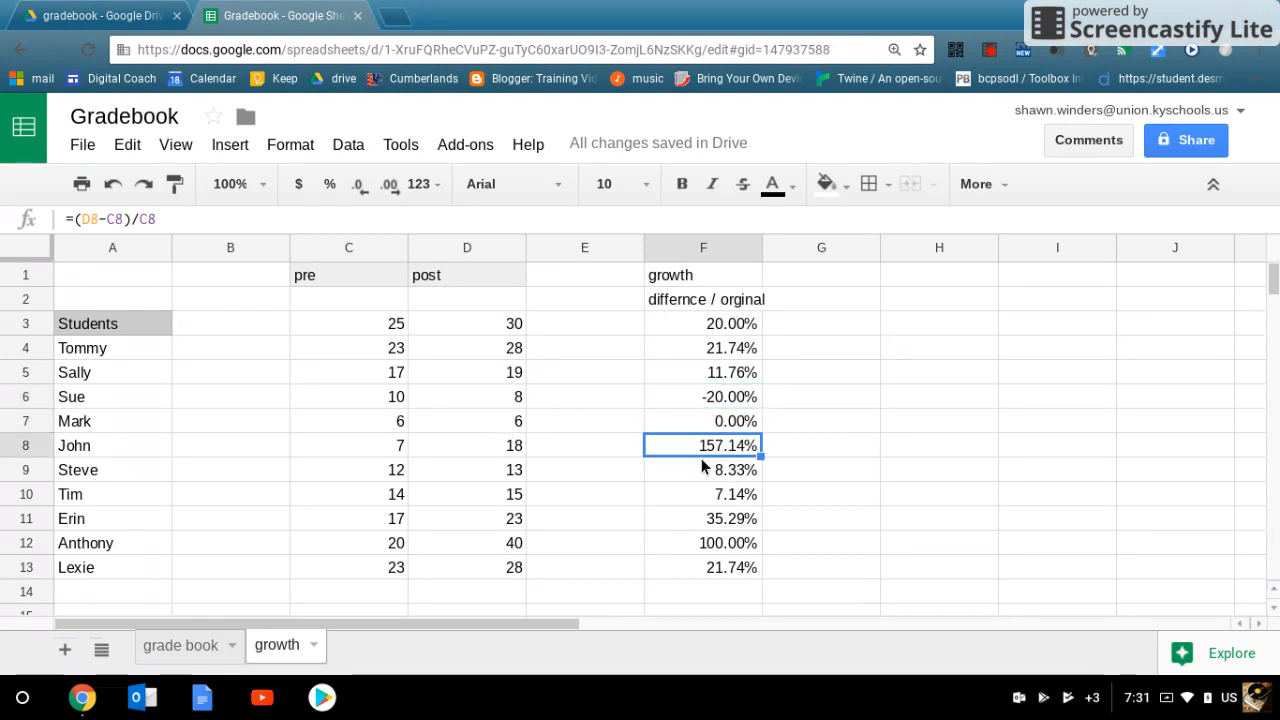
pyautogui.click(706, 545)
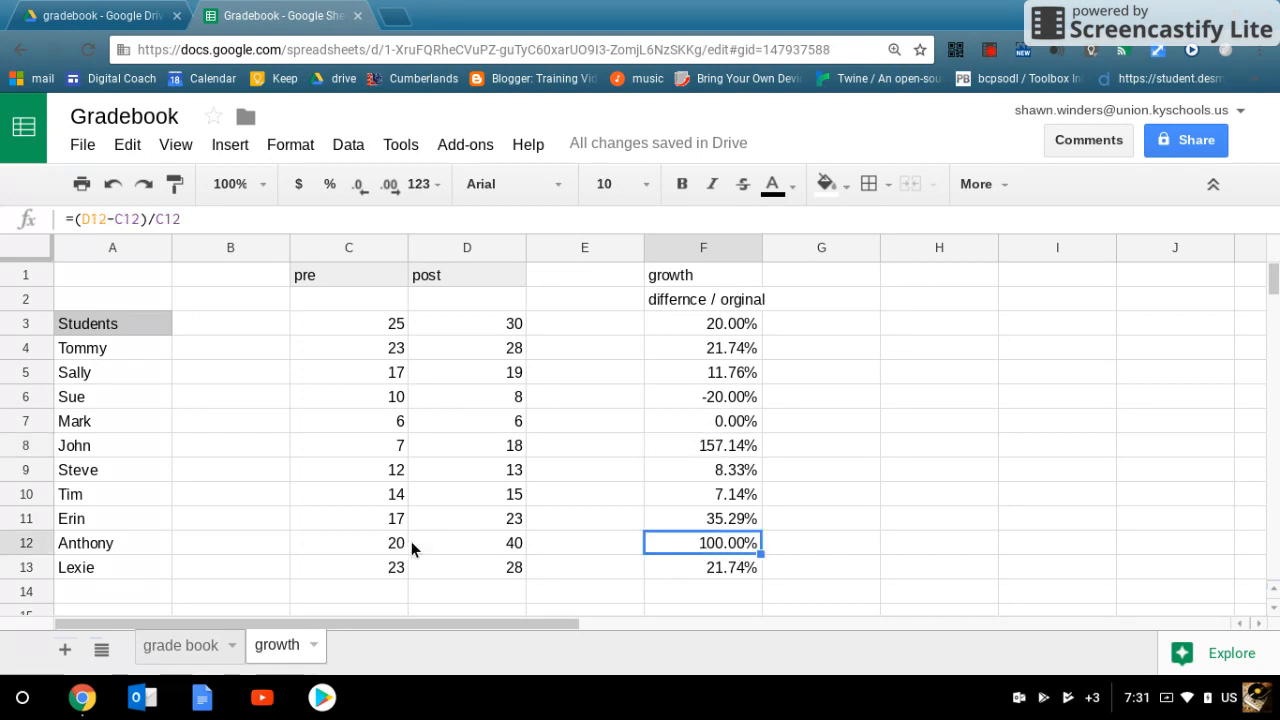